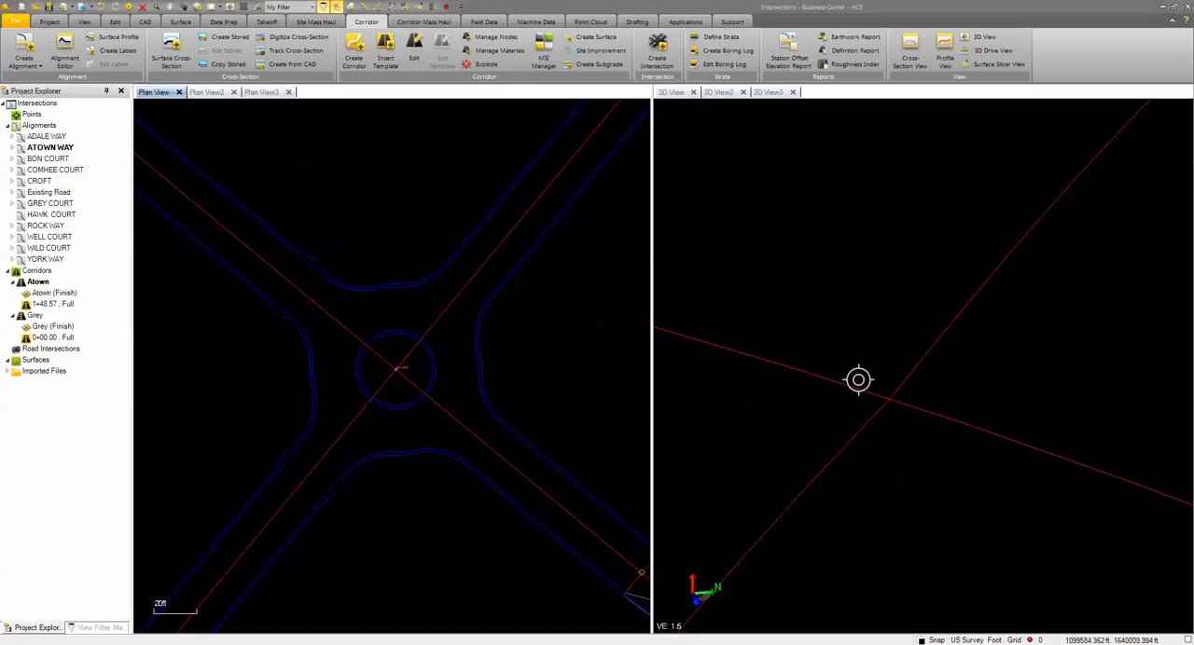
Create a road intersection named Round from the Adale Way, Atown Way and Croft alignments where they cross
{"action": "left_click", "coordinate": [398, 364]}
{"action": "left_click", "coordinate": [399, 371]}
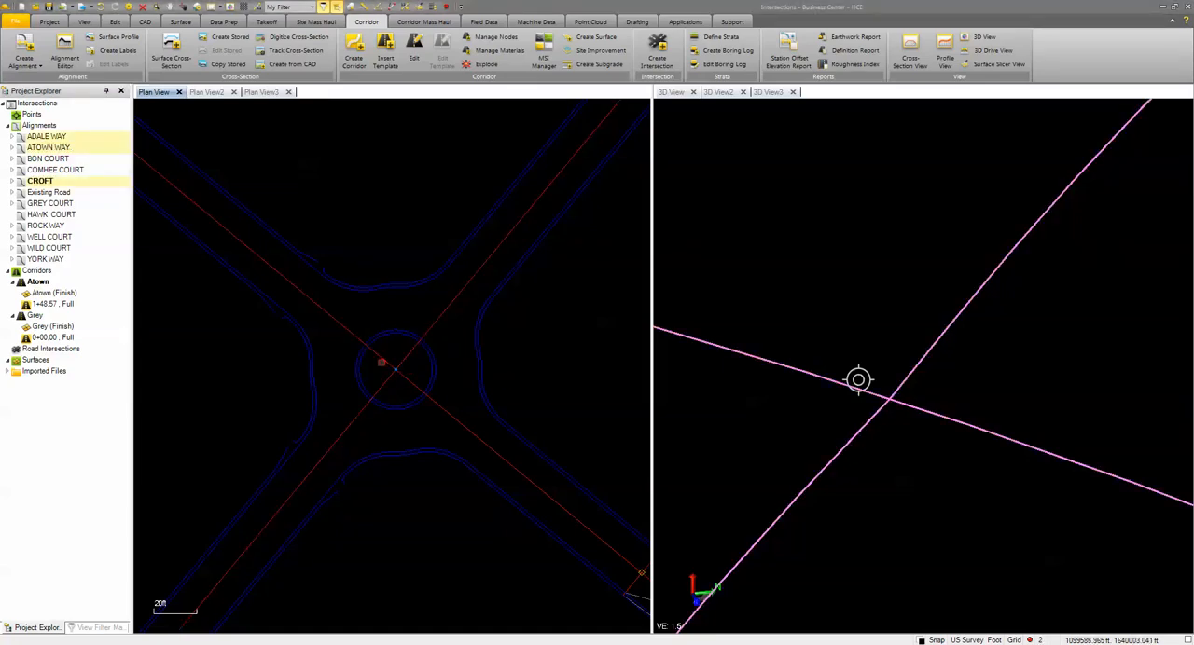
{"action": "left_click", "coordinate": [655, 52]}
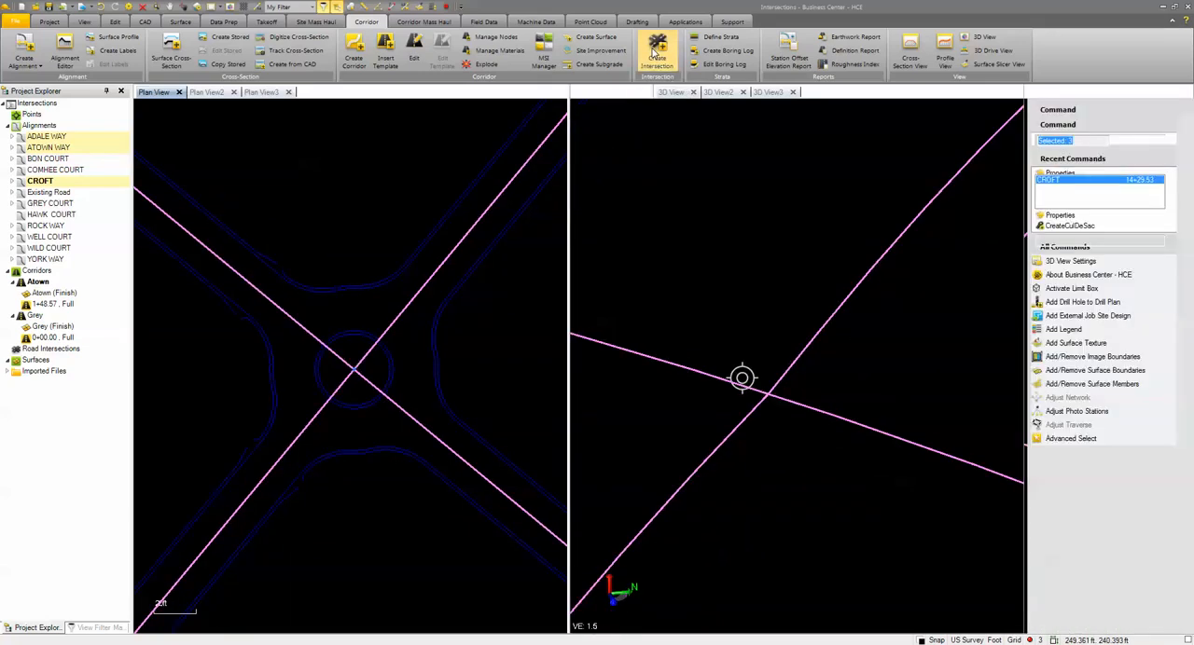
{"action": "left_click", "coordinate": [1093, 243]}
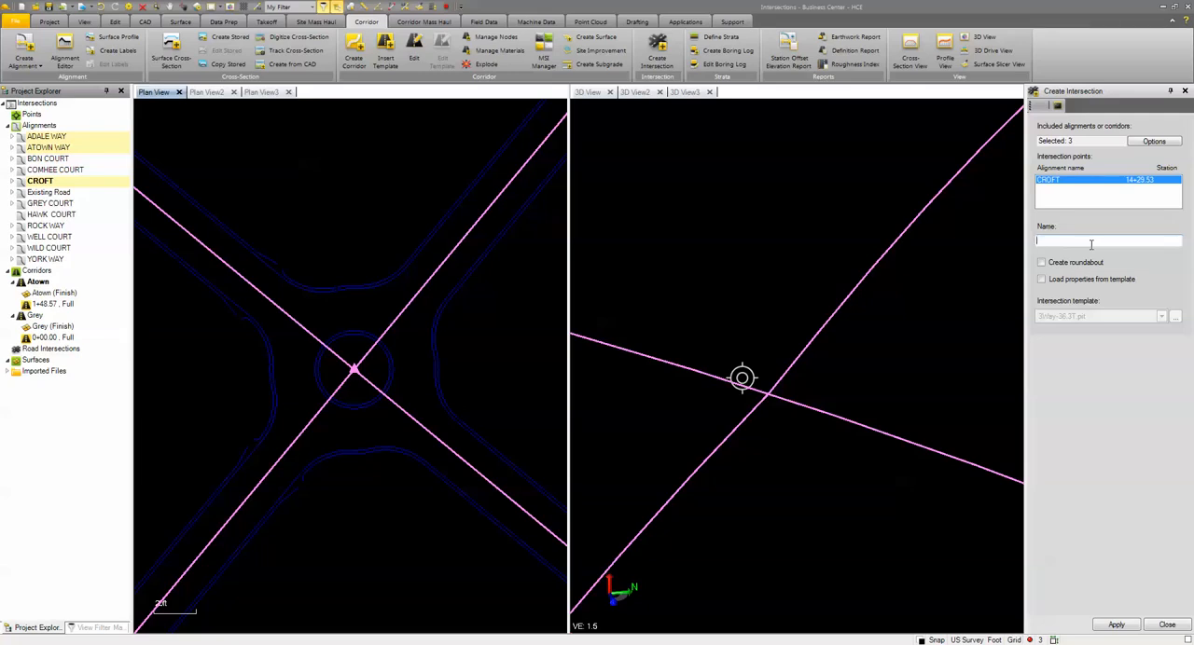
{"action": "left_click", "coordinate": [1118, 626]}
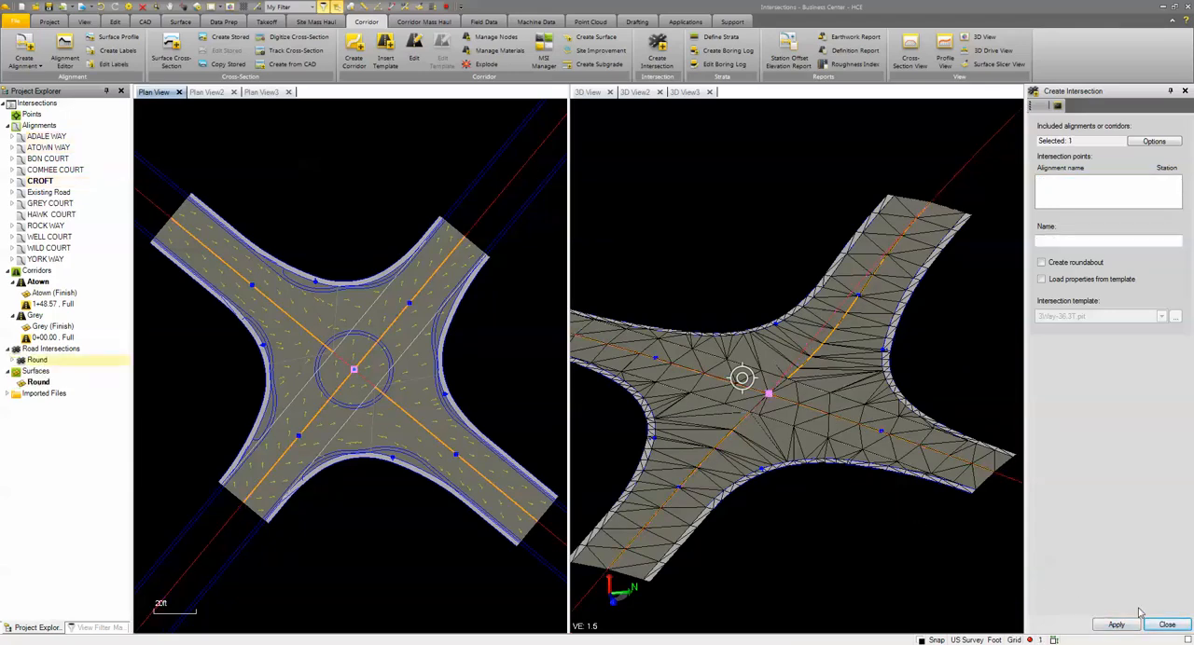
{"action": "left_click", "coordinate": [1167, 625]}
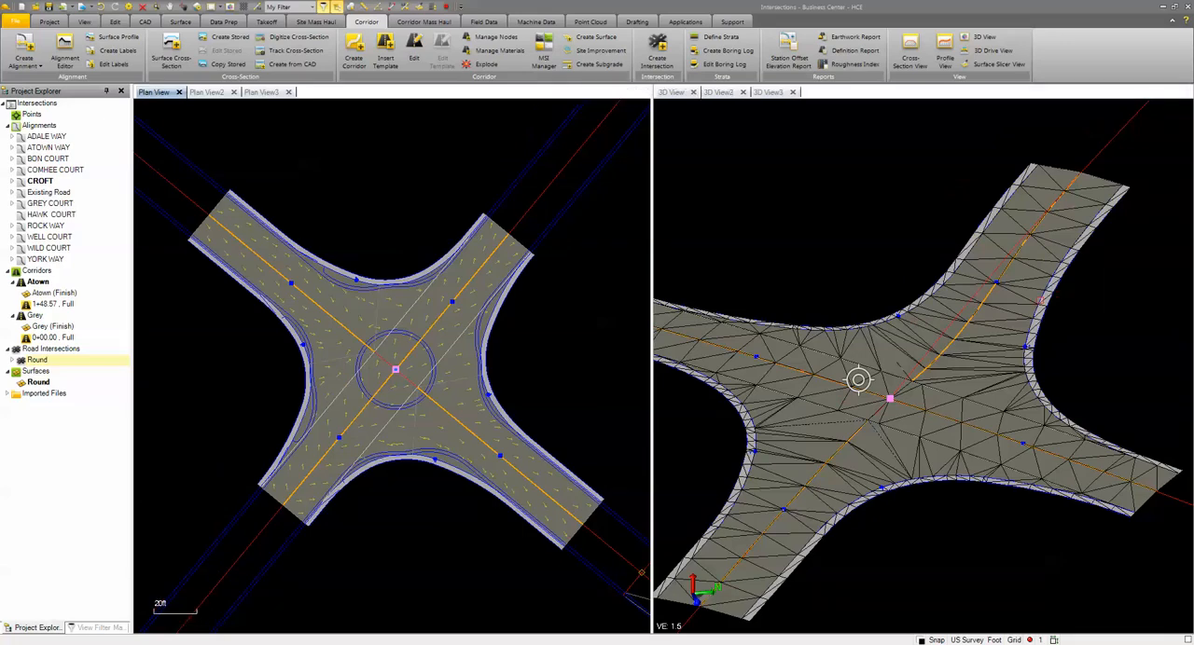
Change the Round intersection's type from X to O to make it a roundabout
{"action": "right_click", "coordinate": [378, 166]}
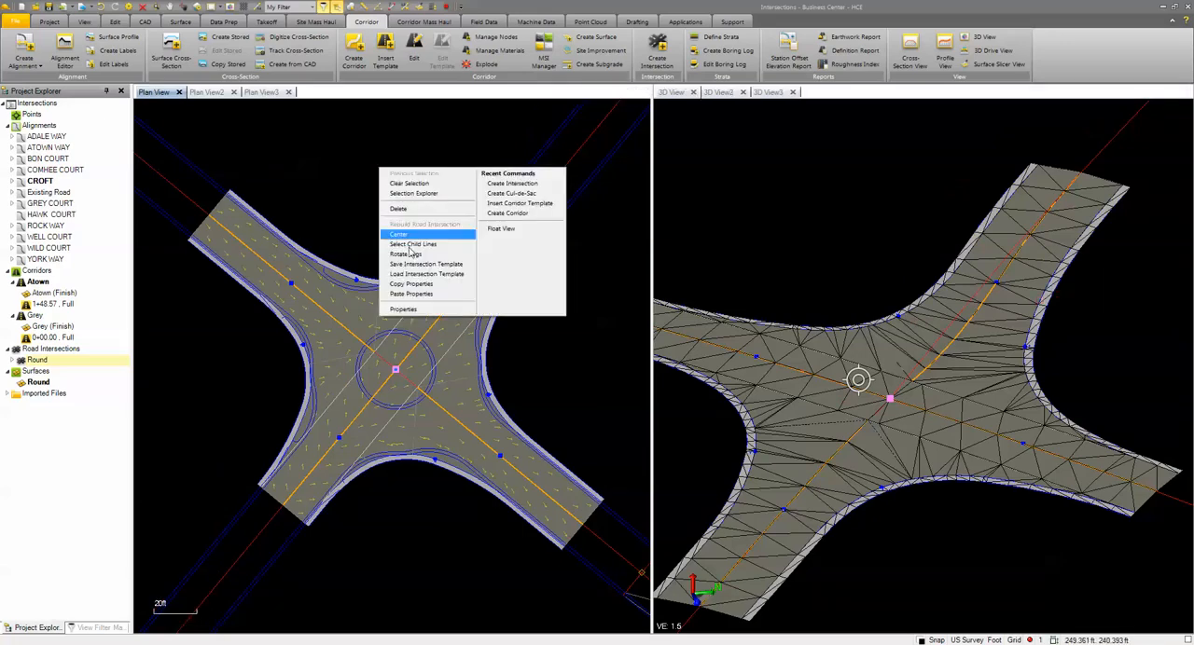
{"action": "left_click", "coordinate": [420, 311]}
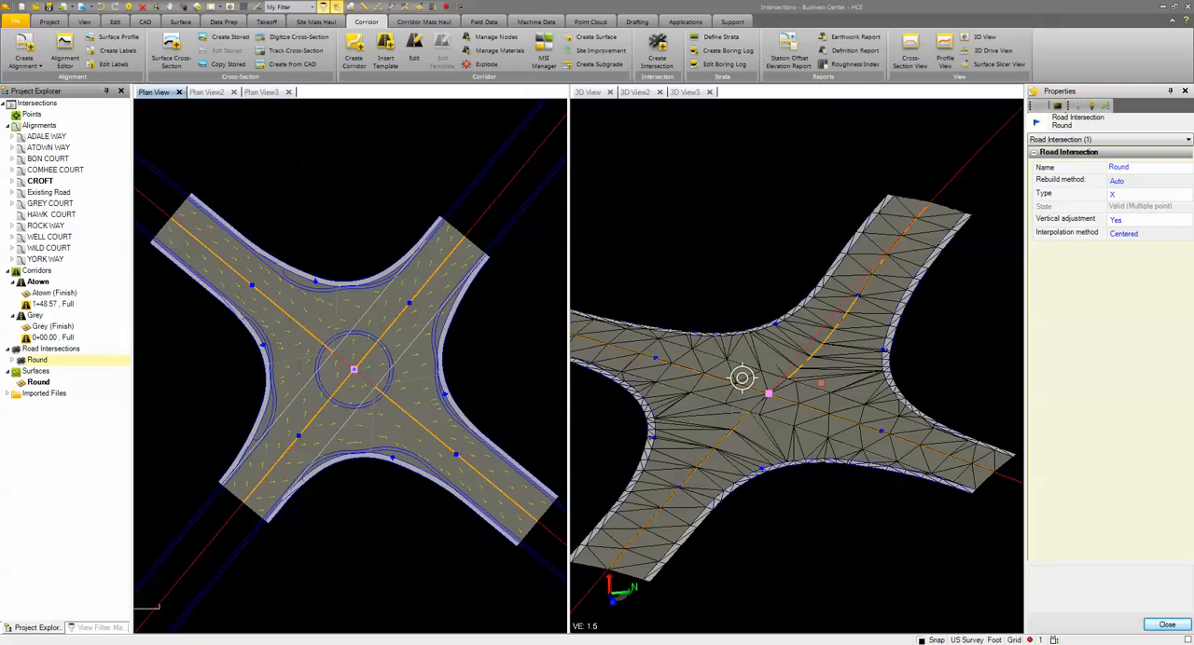
{"action": "left_click", "coordinate": [1147, 195]}
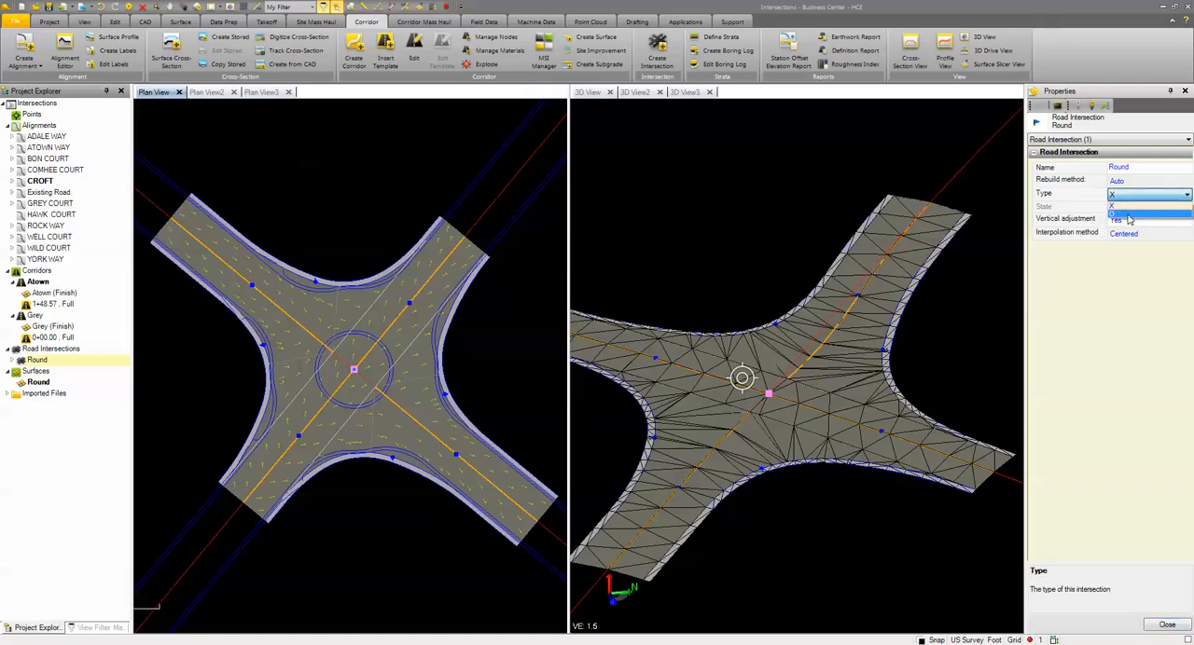
{"action": "left_click", "coordinate": [1126, 215]}
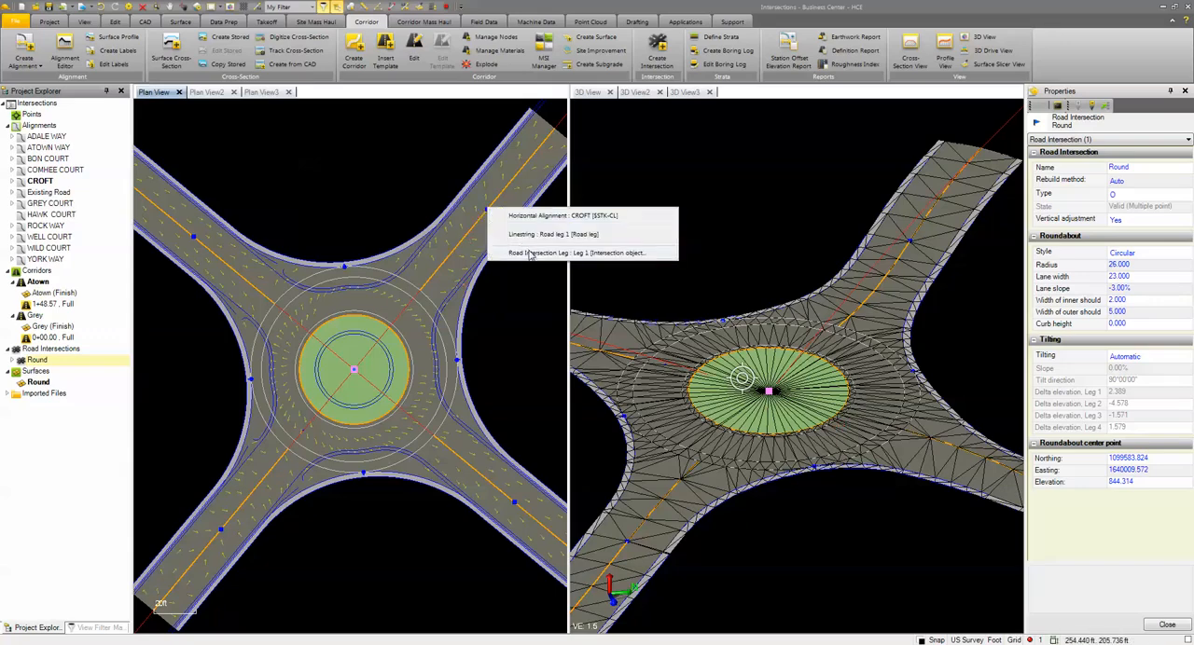
Set both the right and left lane widths of Leg 1 to 12
{"action": "left_click", "coordinate": [530, 253]}
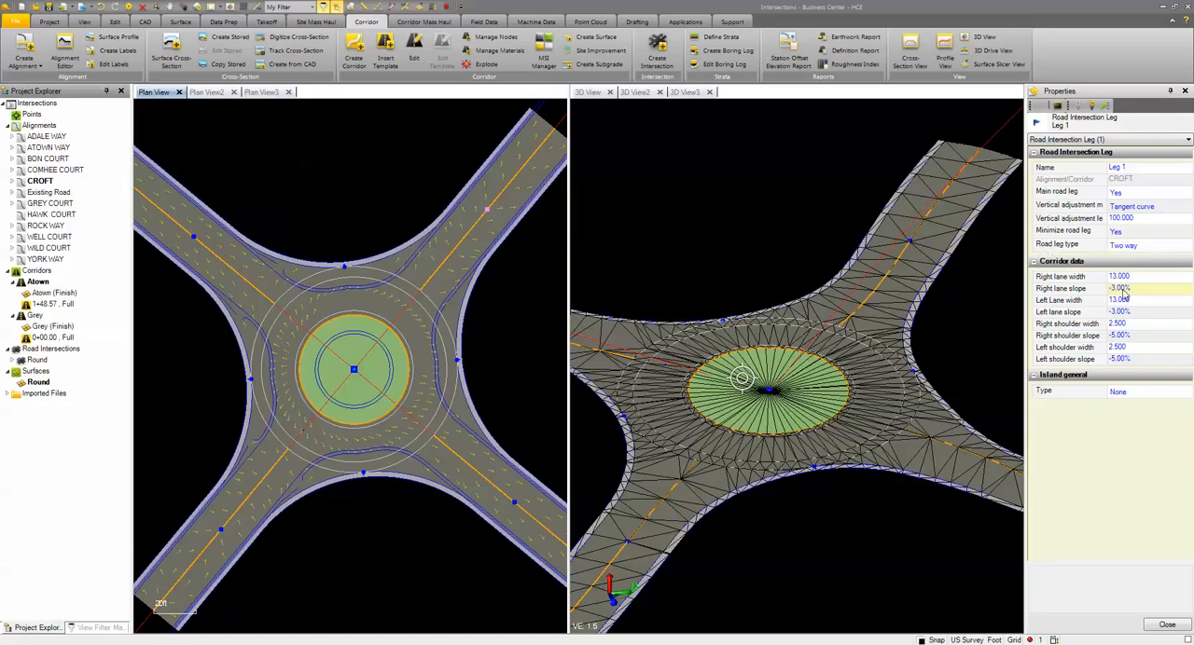
{"action": "left_click", "coordinate": [1149, 279]}
{"action": "type", "text": "12"}
{"action": "key", "text": "Return"}
{"action": "left_click", "coordinate": [1128, 300]}
{"action": "type", "text": "12"}
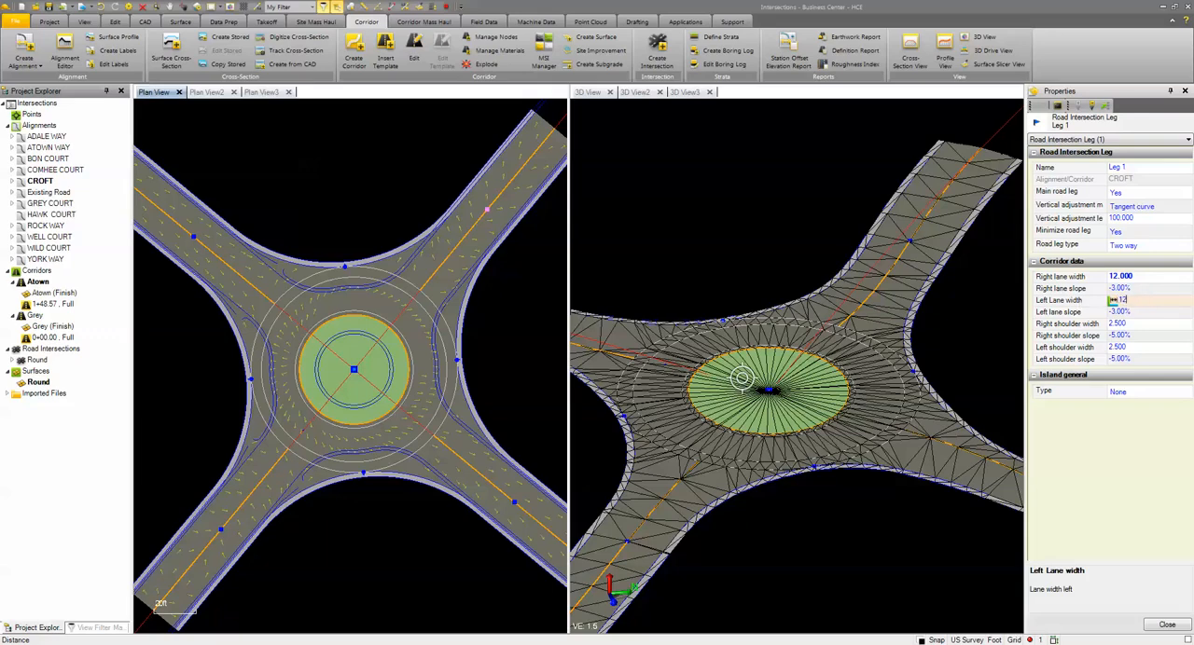
{"action": "key", "text": "Return"}
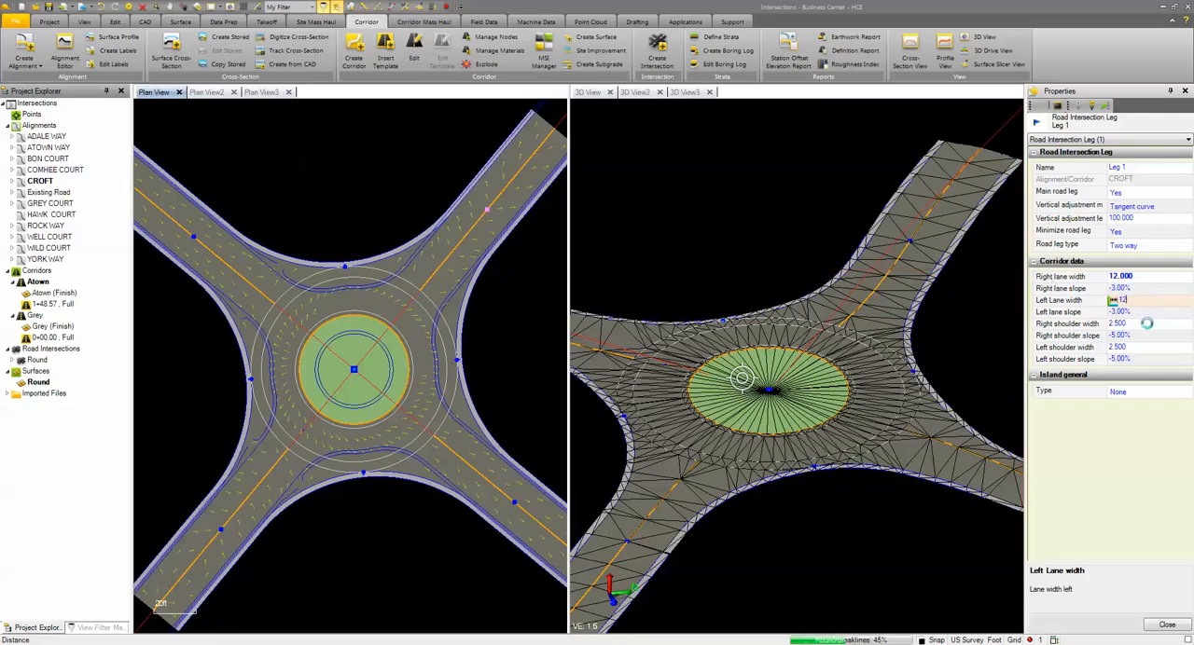
Set both the right and left shoulder widths of Leg 1 to 2
{"action": "left_click", "coordinate": [1126, 323]}
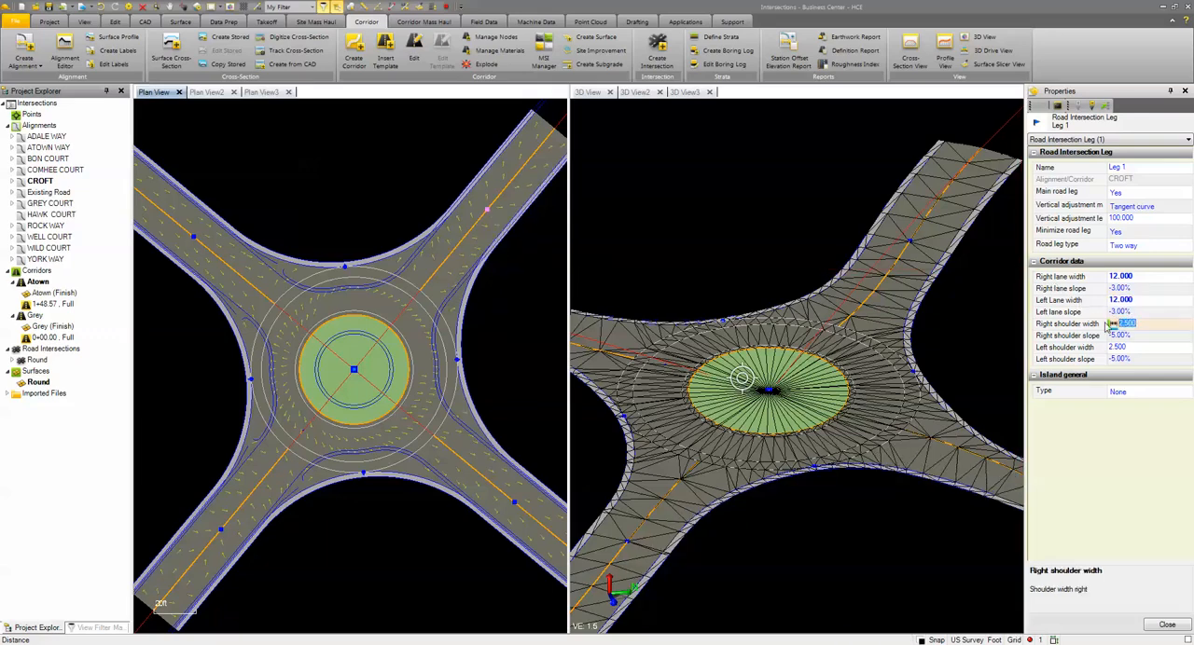
{"action": "type", "text": "12"}
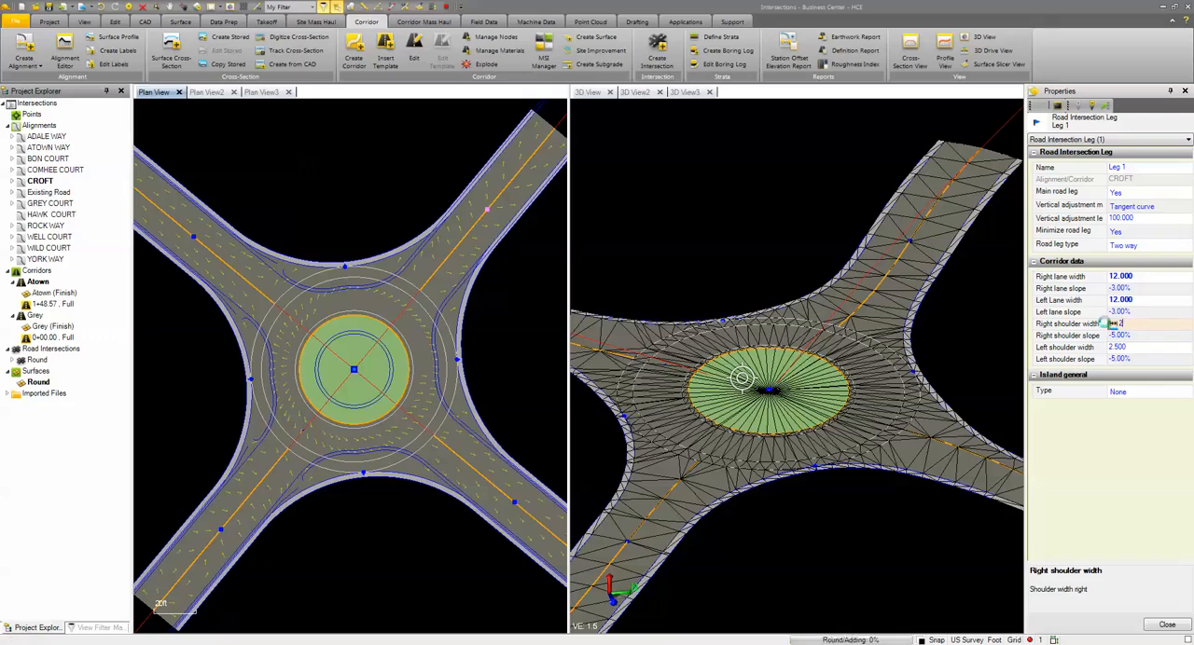
{"action": "key", "text": "Return"}
{"action": "left_click", "coordinate": [1130, 347]}
{"action": "type", "text": "2"}
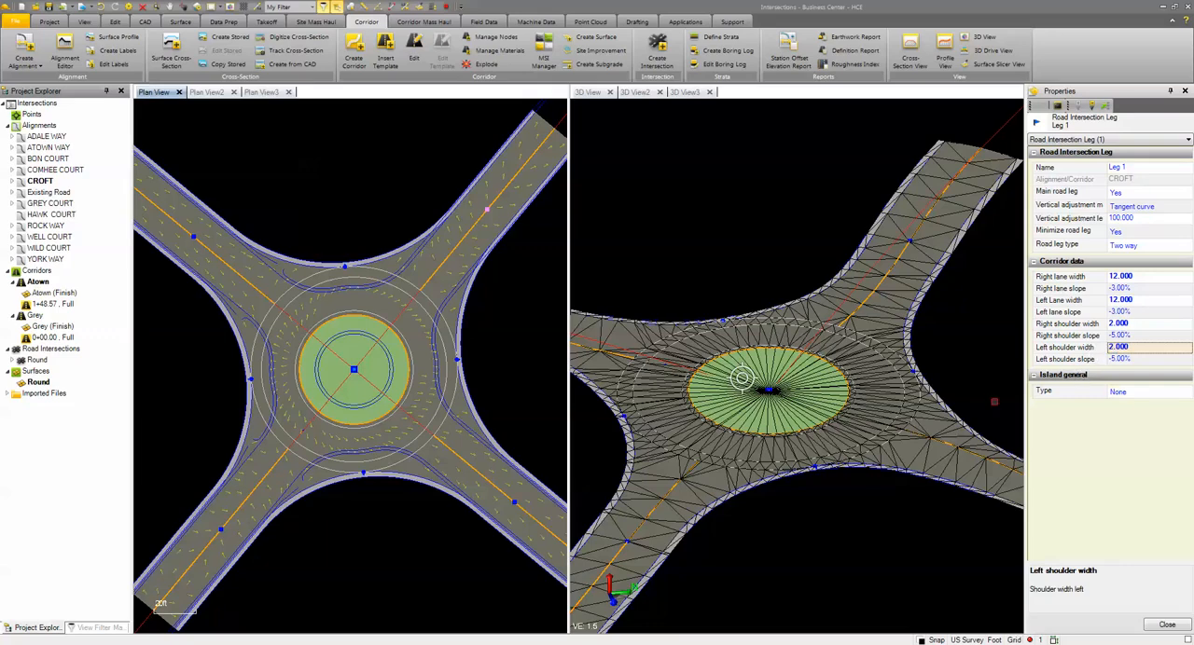
Copy the properties of Leg 1 and paste them onto Leg 2, Leg 3 and Leg 4 of the roundabout
{"action": "left_click", "coordinate": [12, 361]}
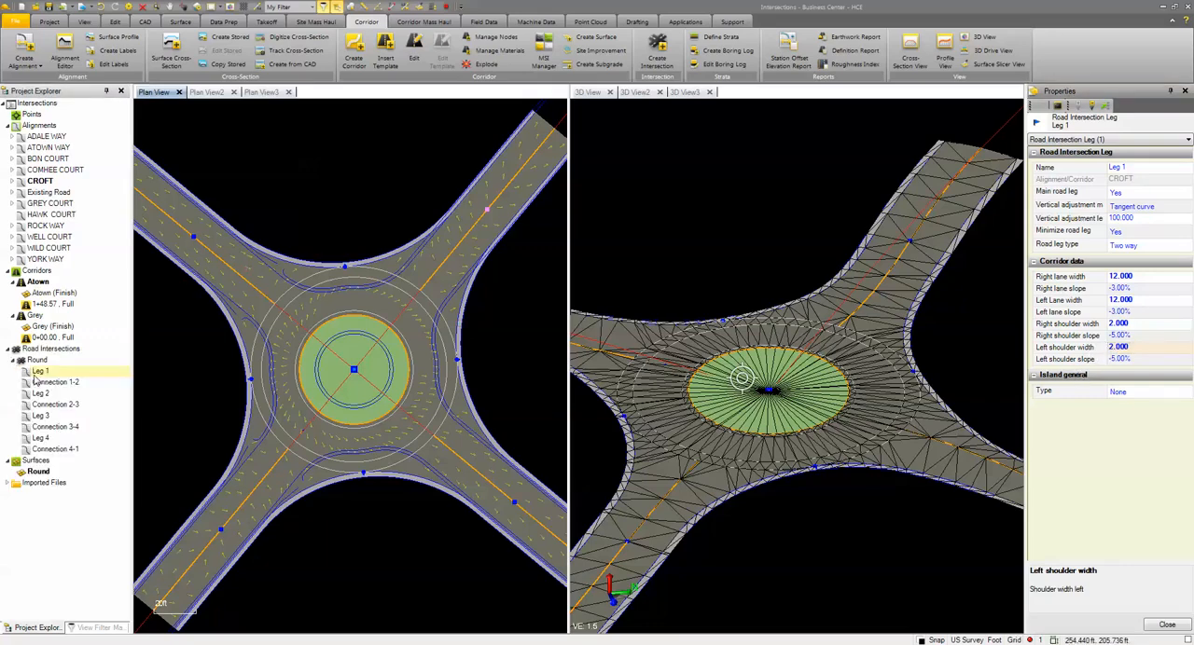
{"action": "right_click", "coordinate": [35, 374]}
{"action": "left_click", "coordinate": [65, 436]}
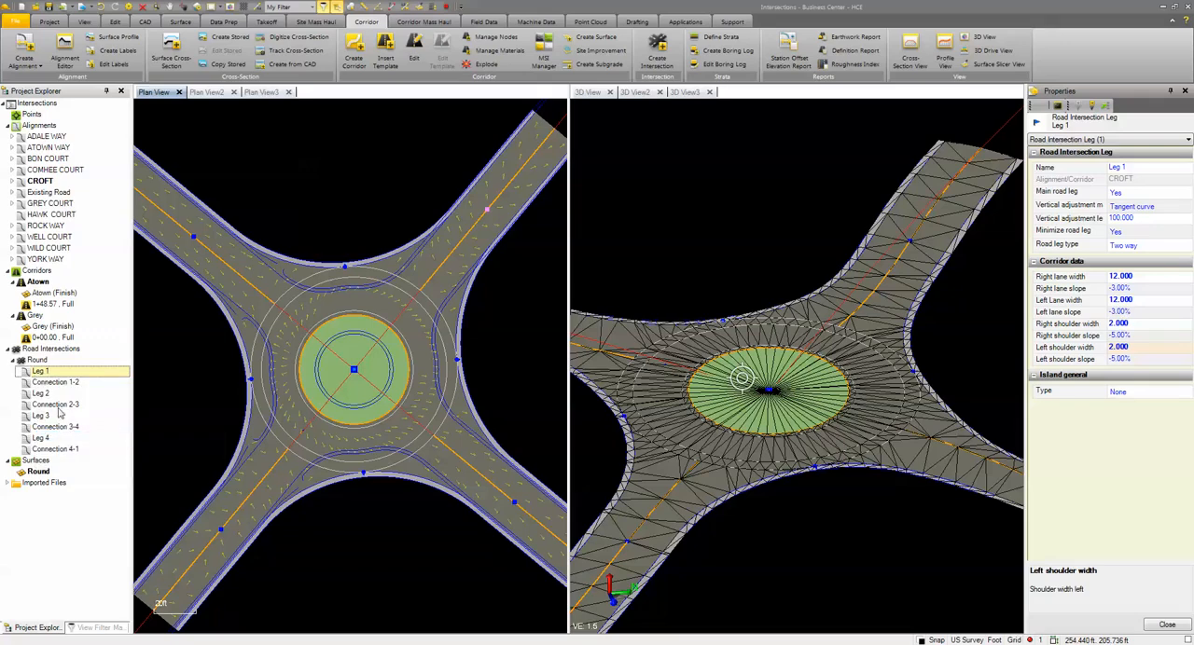
{"action": "right_click", "coordinate": [41, 394]}
{"action": "left_click", "coordinate": [84, 465]}
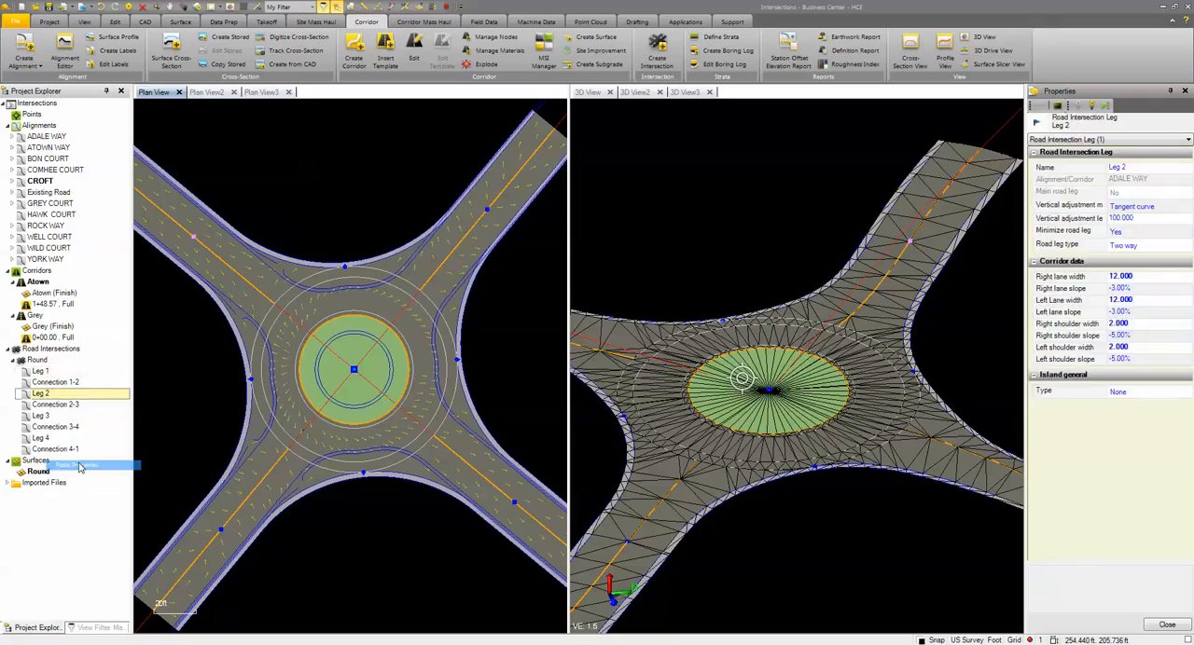
{"action": "right_click", "coordinate": [47, 417]}
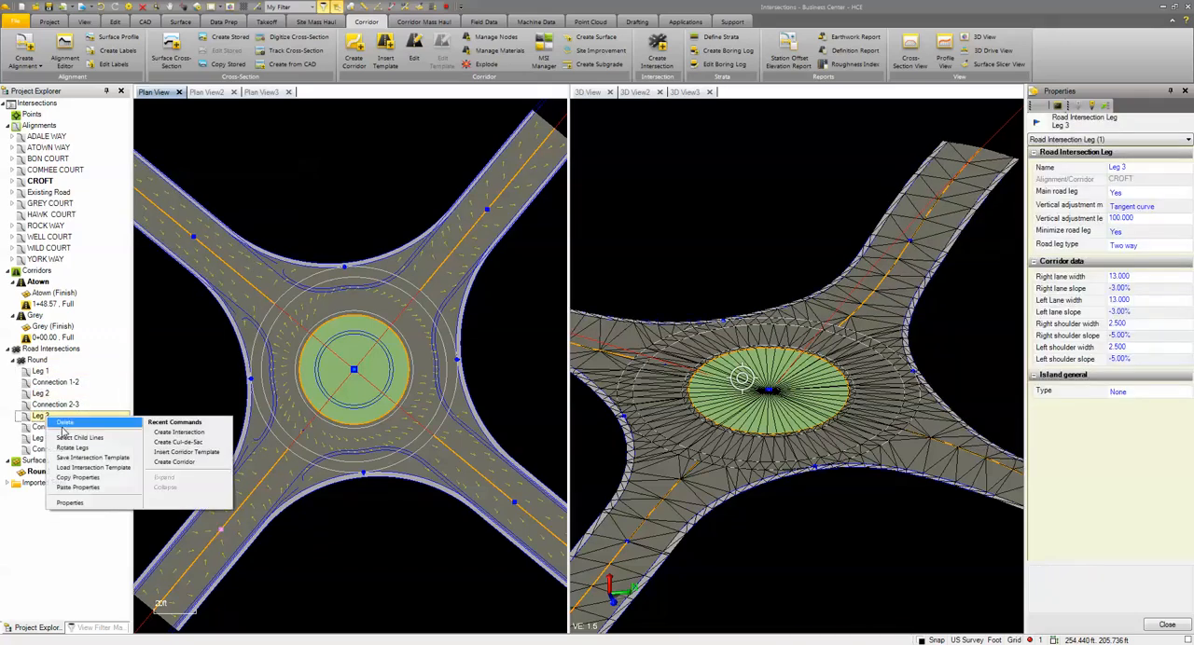
{"action": "left_click", "coordinate": [82, 490]}
{"action": "right_click", "coordinate": [41, 438]}
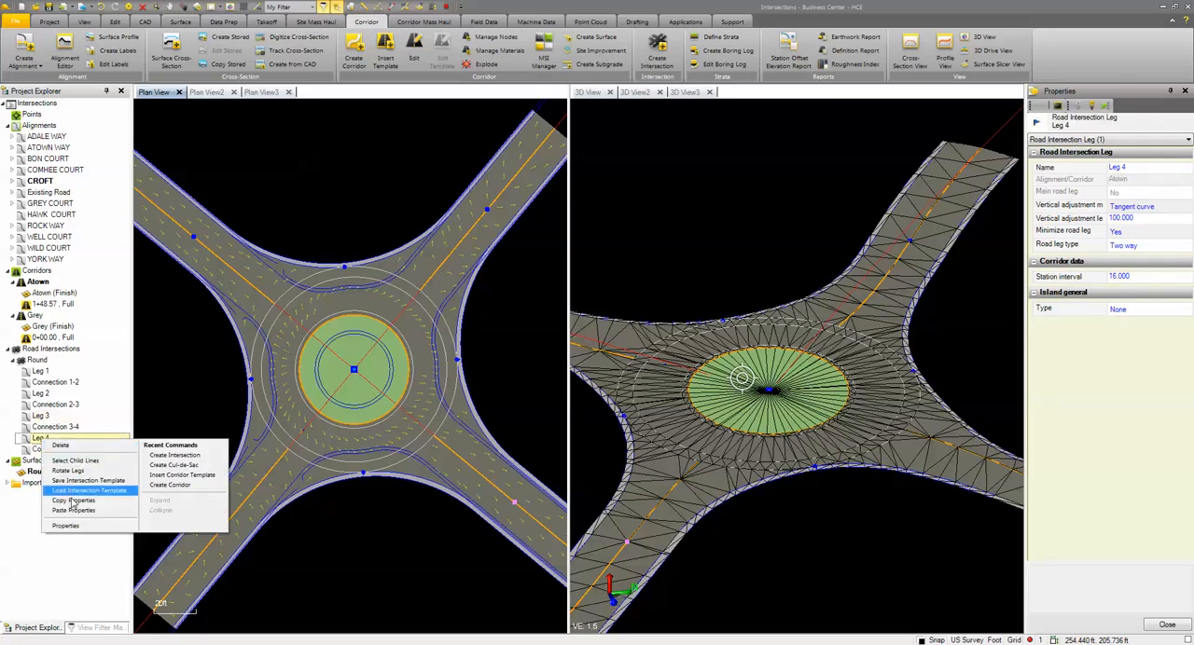
{"action": "left_click", "coordinate": [76, 512]}
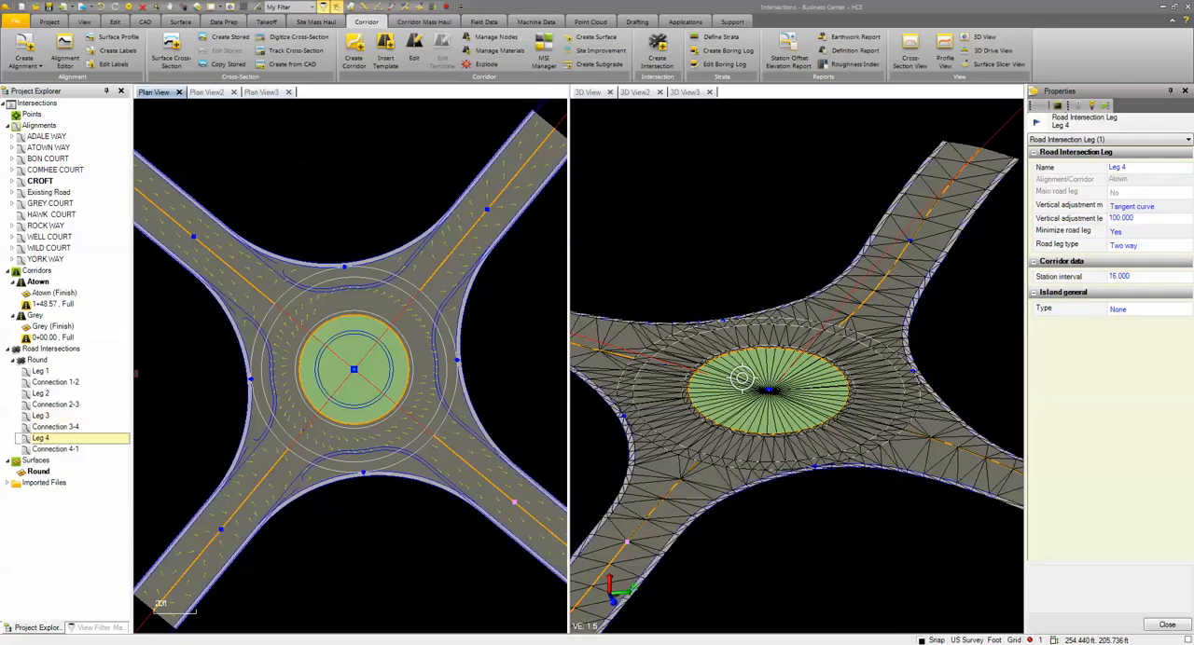
Set the main horizontal turning method of Connection 1-2 to Contra inner circle
{"action": "left_click", "coordinate": [345, 268]}
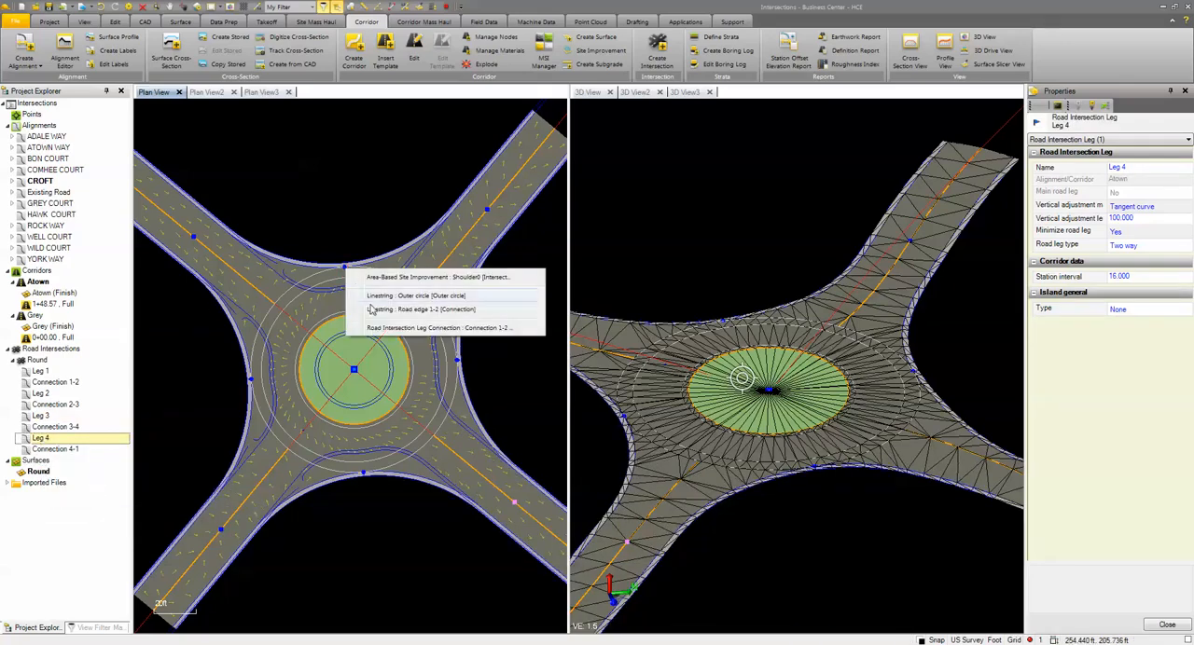
{"action": "left_click", "coordinate": [388, 326]}
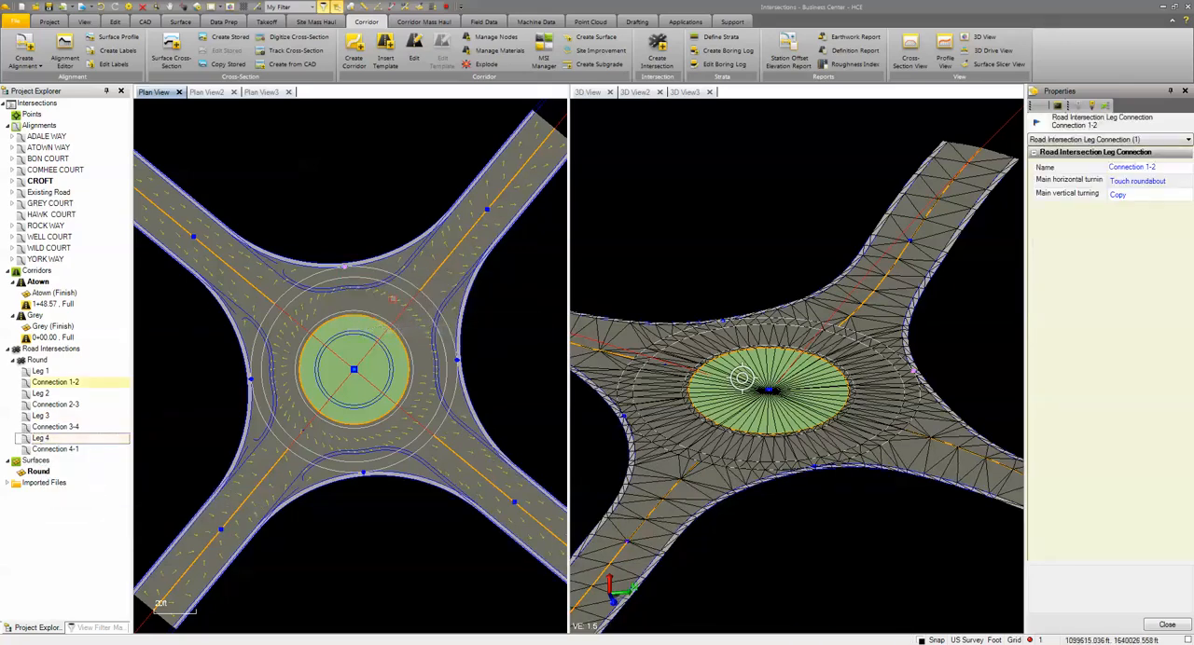
{"action": "left_click", "coordinate": [1163, 168]}
{"action": "left_click", "coordinate": [1167, 183]}
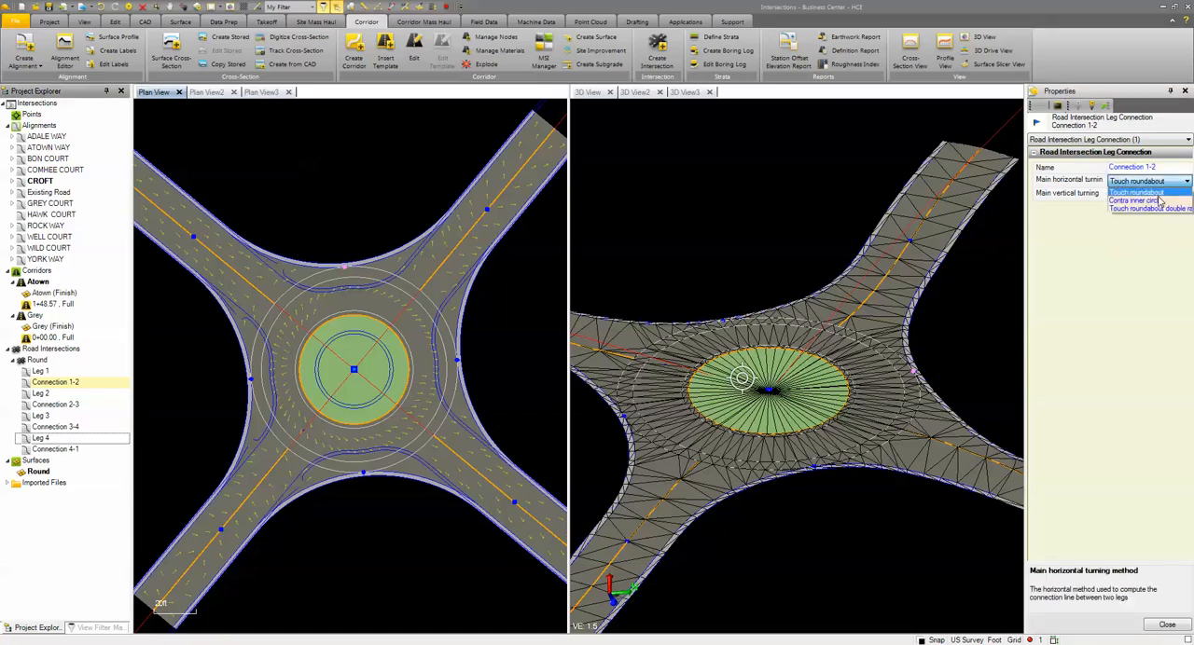
{"action": "left_click", "coordinate": [1157, 198]}
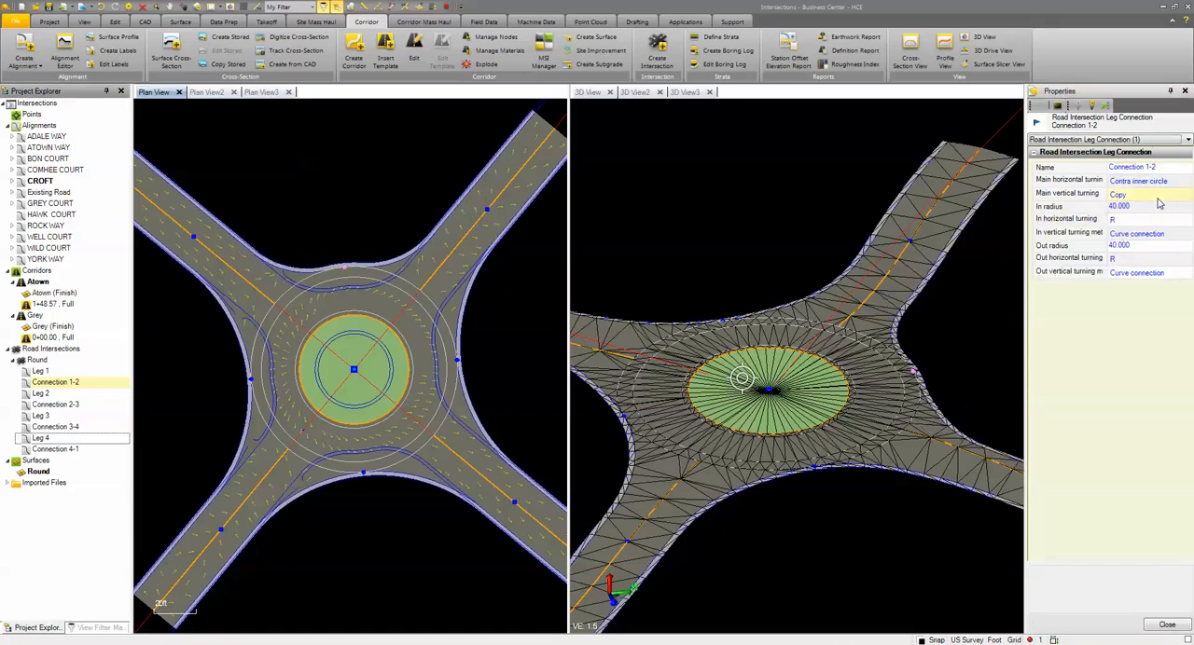
Set the in radius and out radius of Connection 1-2 to 30
{"action": "left_click", "coordinate": [1138, 206]}
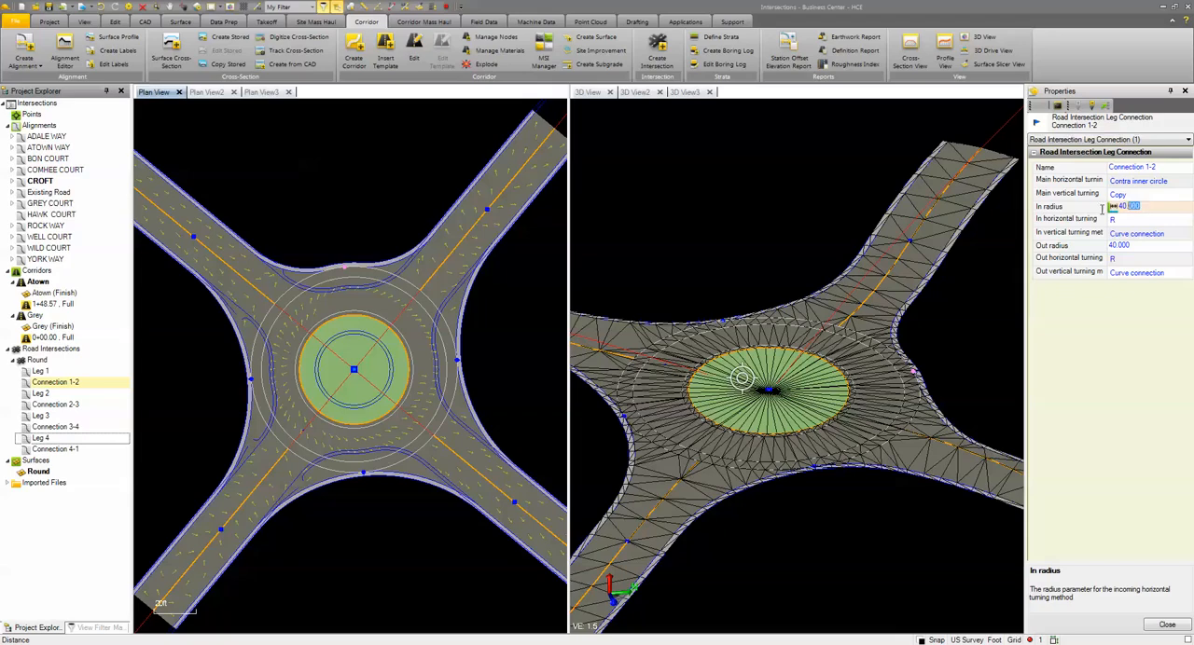
{"action": "type", "text": "30"}
{"action": "left_click", "coordinate": [1130, 245]}
{"action": "left_click_drag", "start_coordinate": [1143, 250], "coordinate": [1087, 251]}
{"action": "type", "text": "30"}
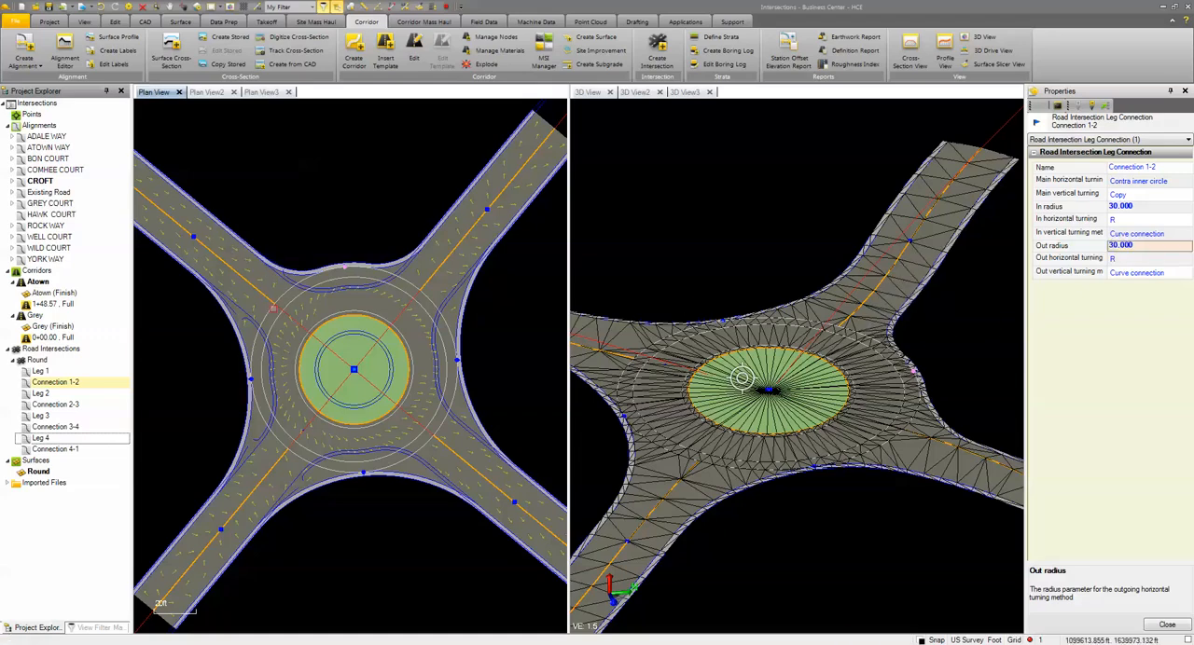
Copy the properties of Connection 1-2 to Connections 2-3, 3-4 and 4-1
{"action": "right_click", "coordinate": [41, 384]}
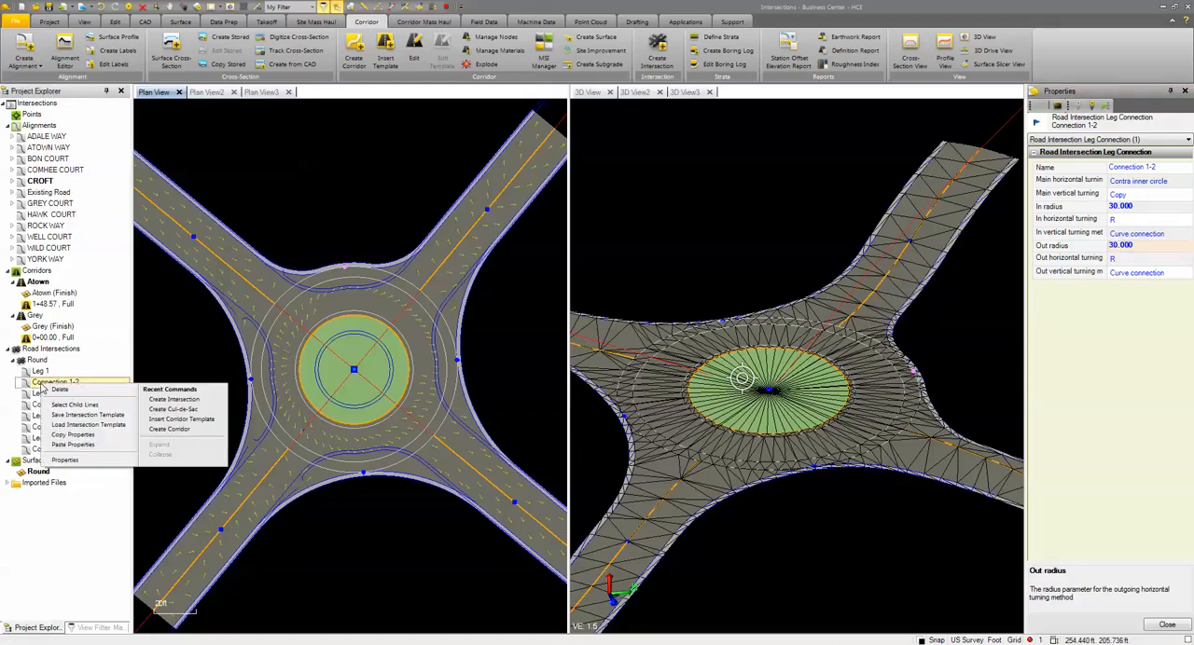
{"action": "left_click", "coordinate": [70, 436]}
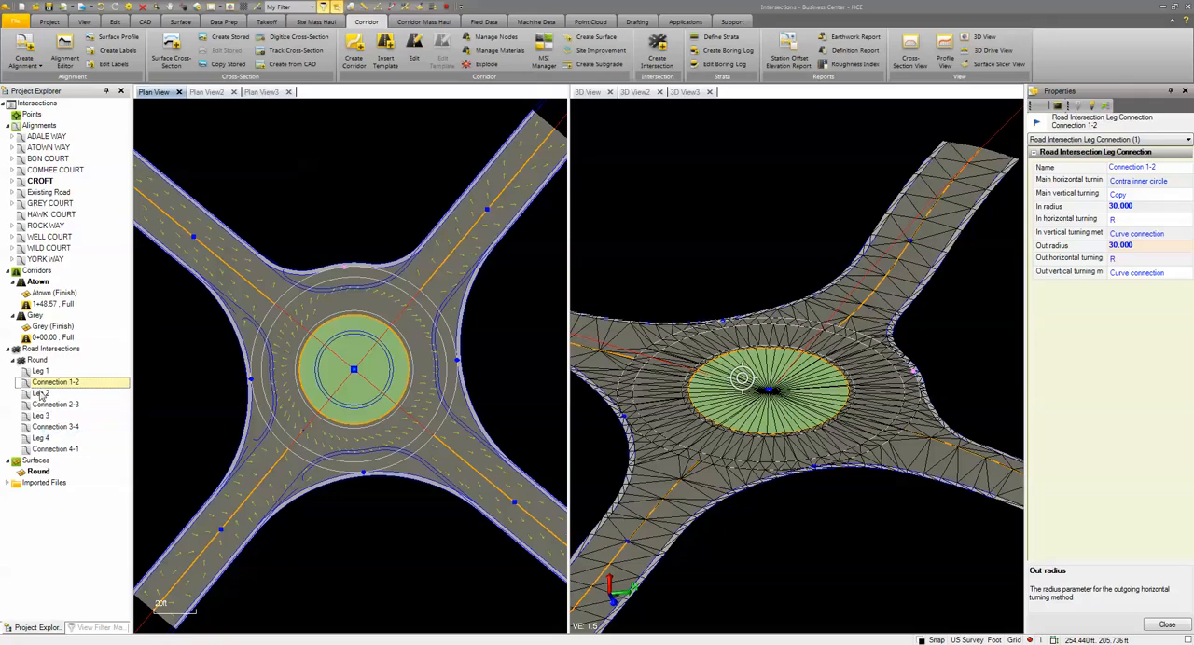
{"action": "right_click", "coordinate": [47, 406]}
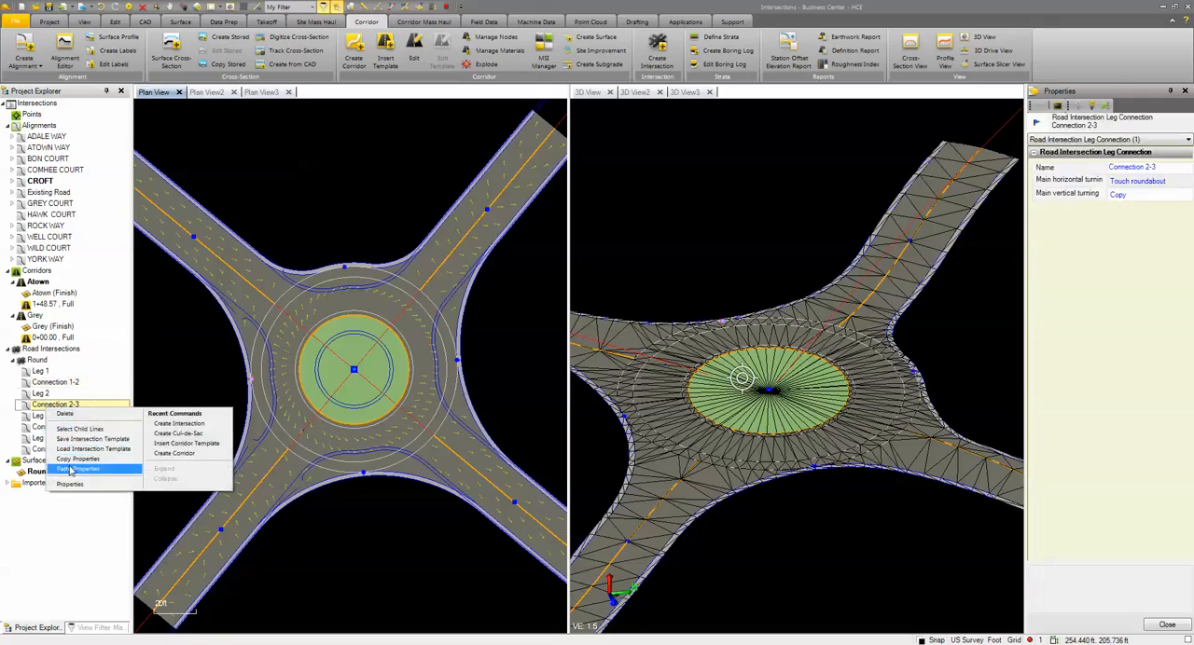
{"action": "left_click", "coordinate": [73, 468]}
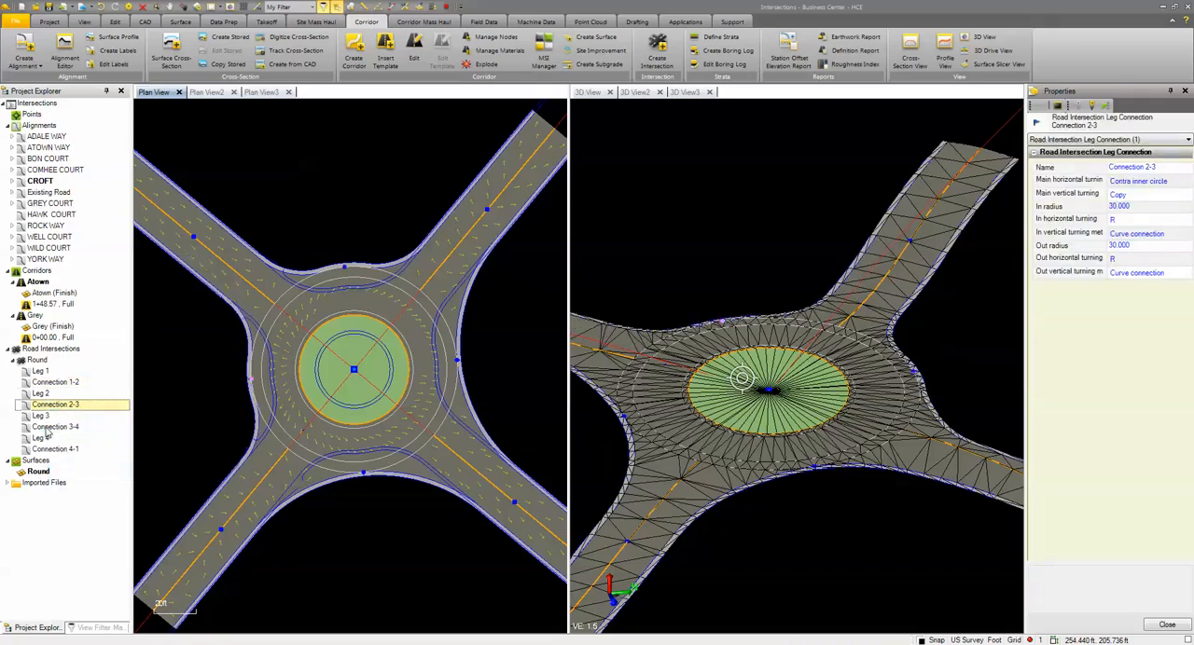
{"action": "right_click", "coordinate": [48, 429]}
{"action": "left_click", "coordinate": [75, 488]}
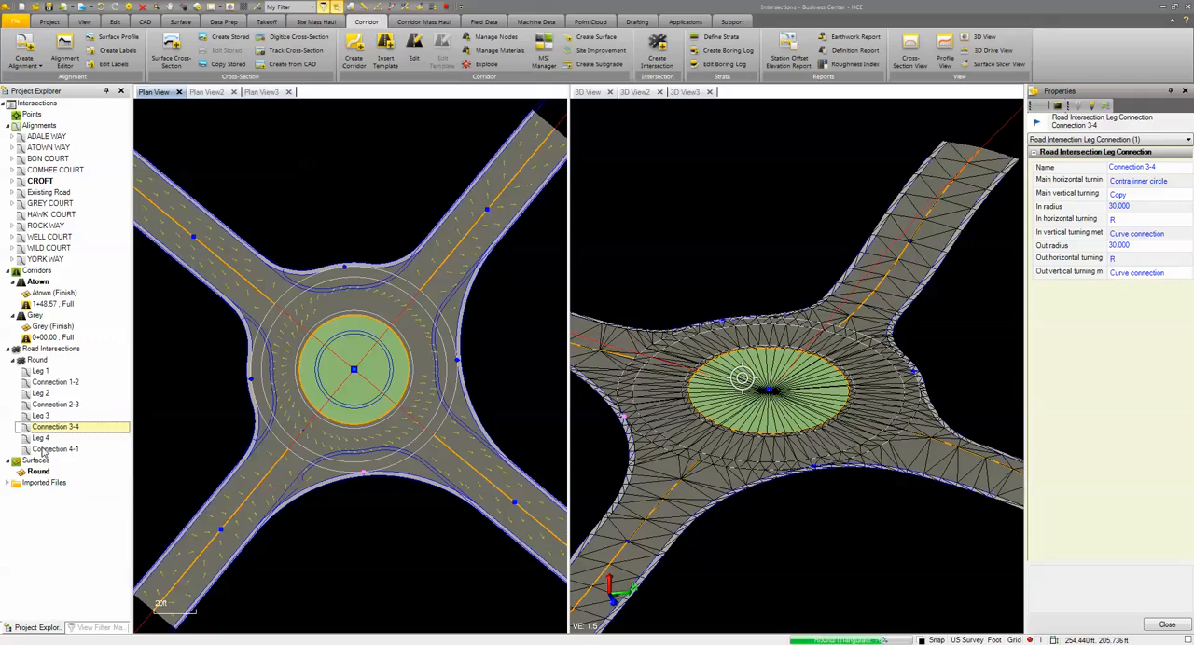
{"action": "right_click", "coordinate": [48, 450]}
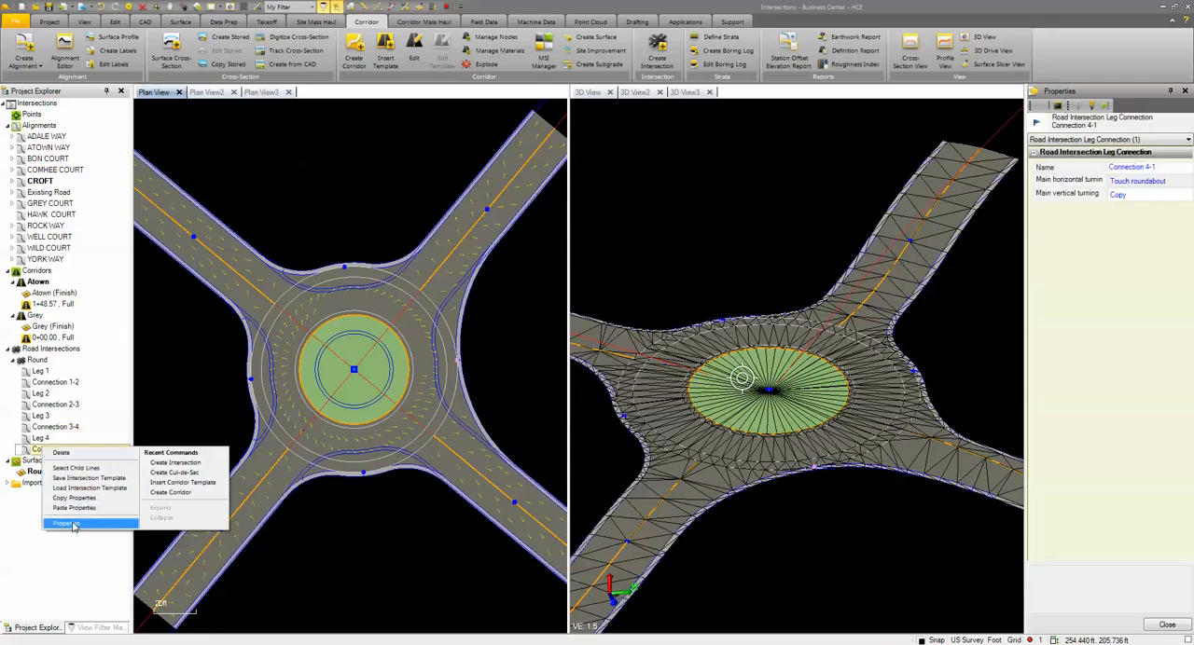
{"action": "left_click", "coordinate": [65, 523]}
Set the radius of the roundabout intersection Round to 17 and its lane width to 21.5
{"action": "left_click", "coordinate": [37, 362]}
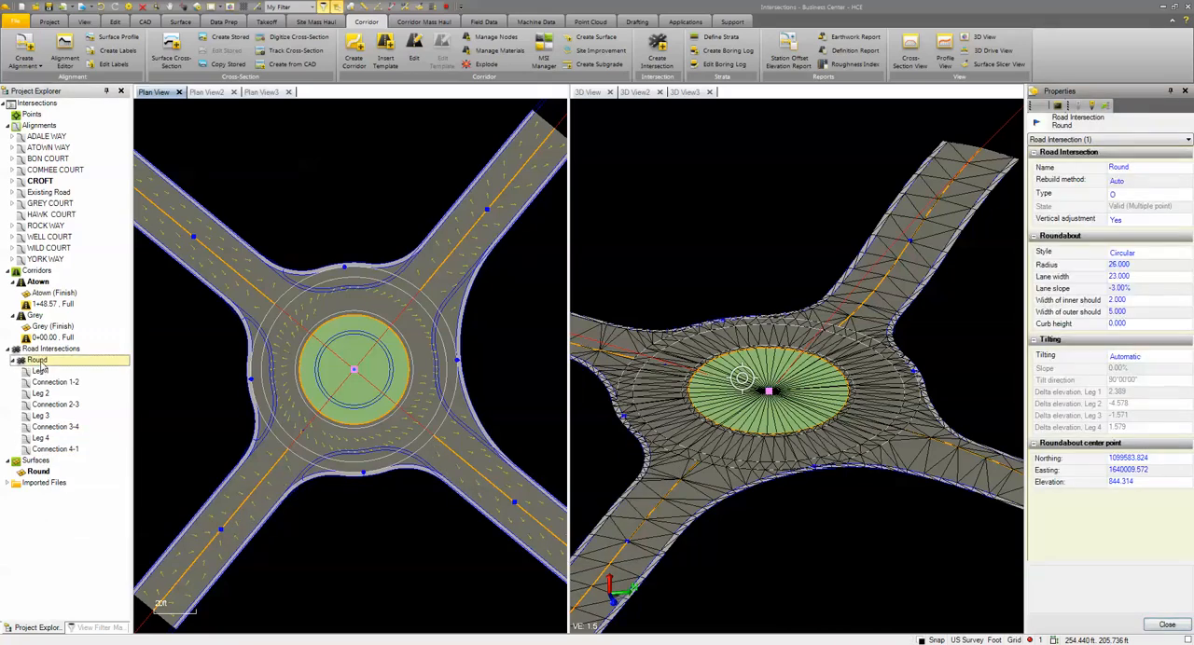
{"action": "left_click", "coordinate": [1117, 265]}
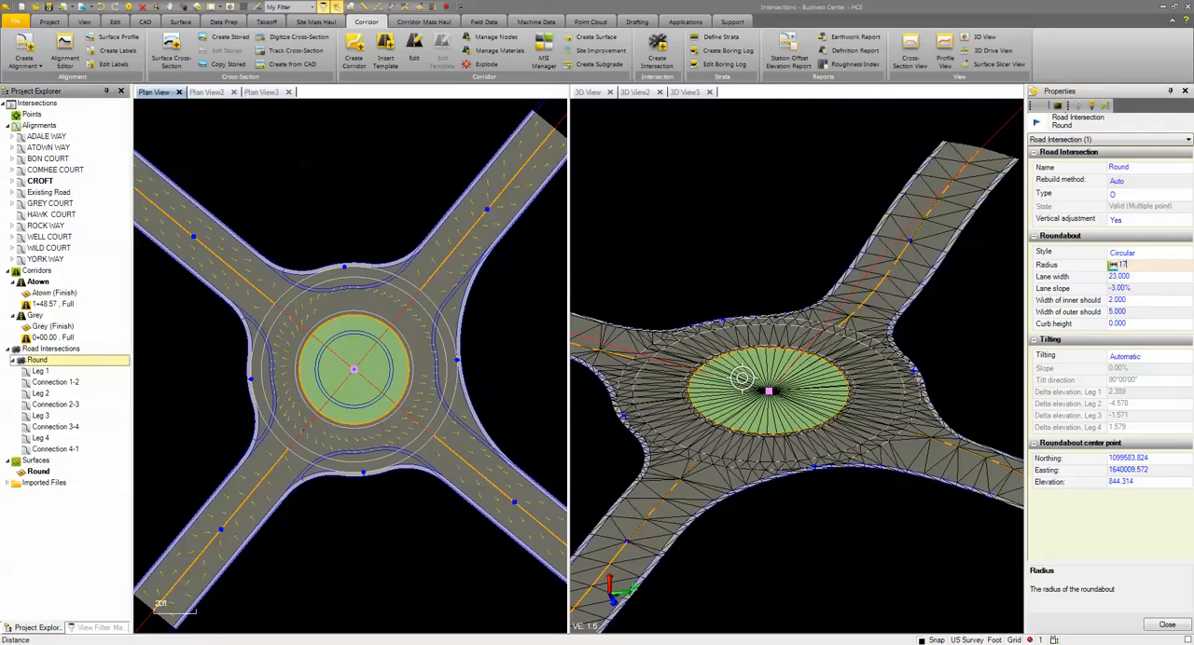
{"action": "key", "text": "Return"}
{"action": "left_click", "coordinate": [1145, 279]}
{"action": "left_click_drag", "start_coordinate": [1145, 279], "coordinate": [1087, 275]}
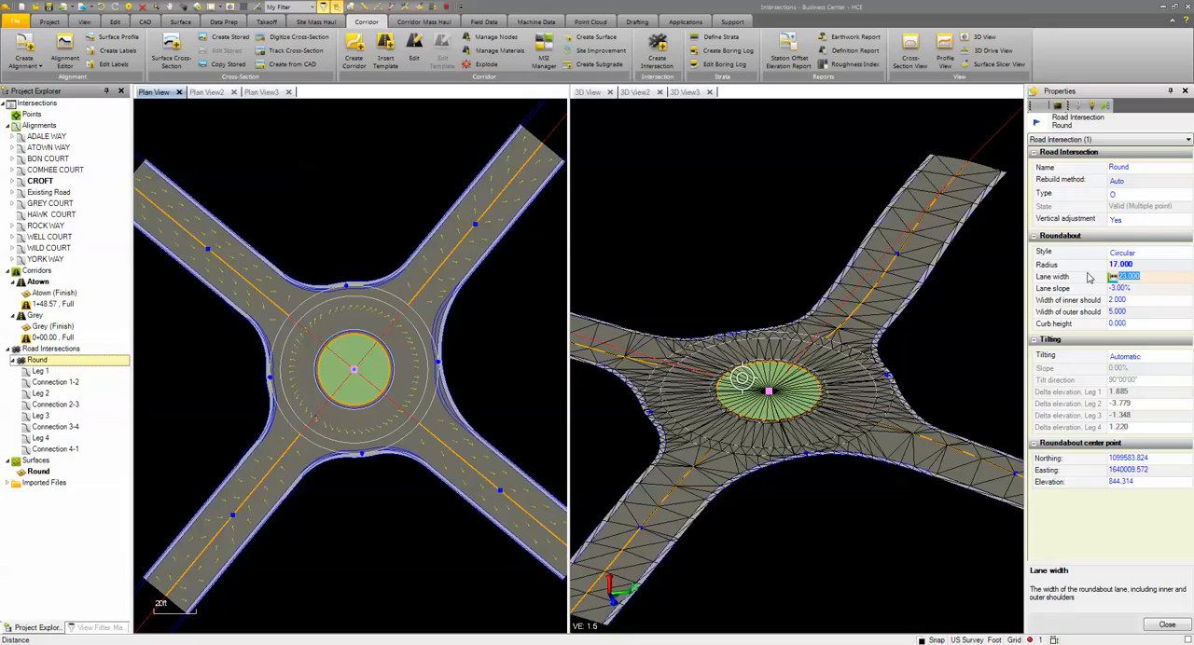
{"action": "type", "text": "21.5"}
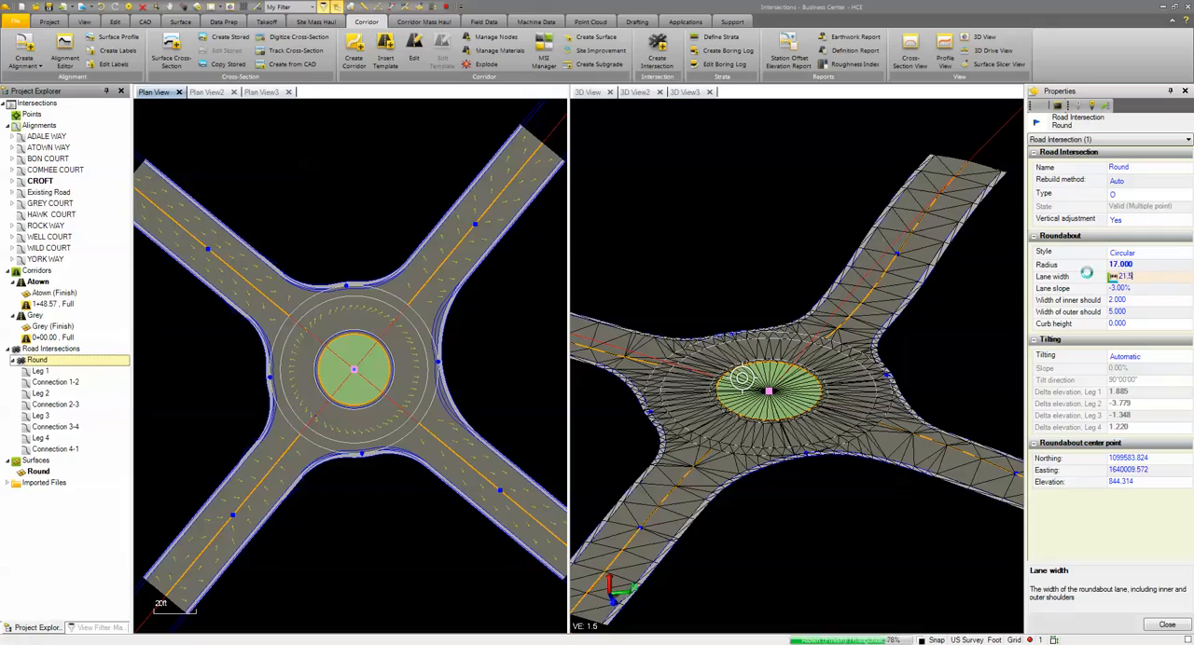
{"action": "key", "text": "Return"}
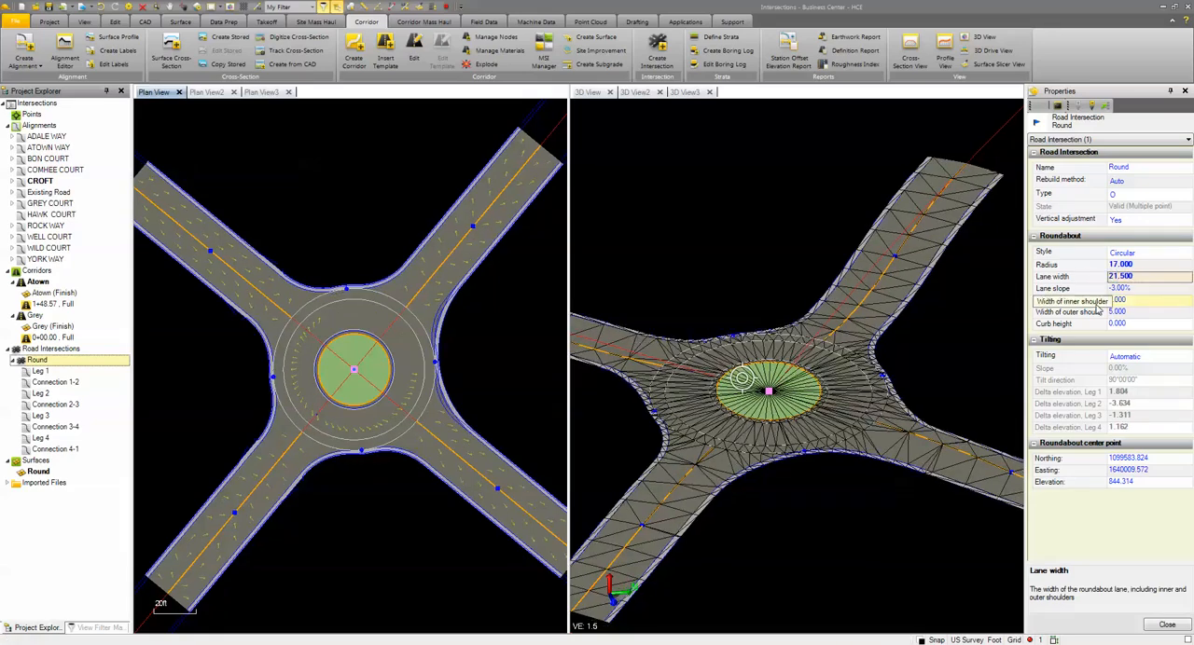
Set the roundabout's inner shoulder width to 1.5 and its outer shoulder width to 0
{"action": "left_click", "coordinate": [1080, 304]}
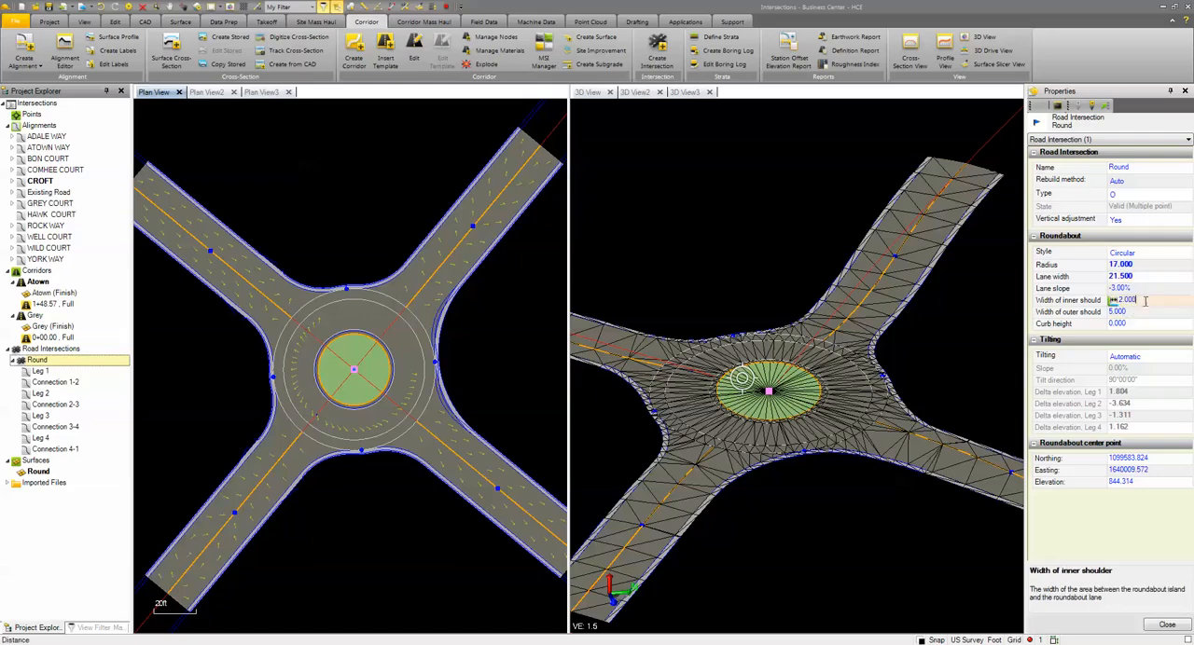
{"action": "type", "text": "1.500"}
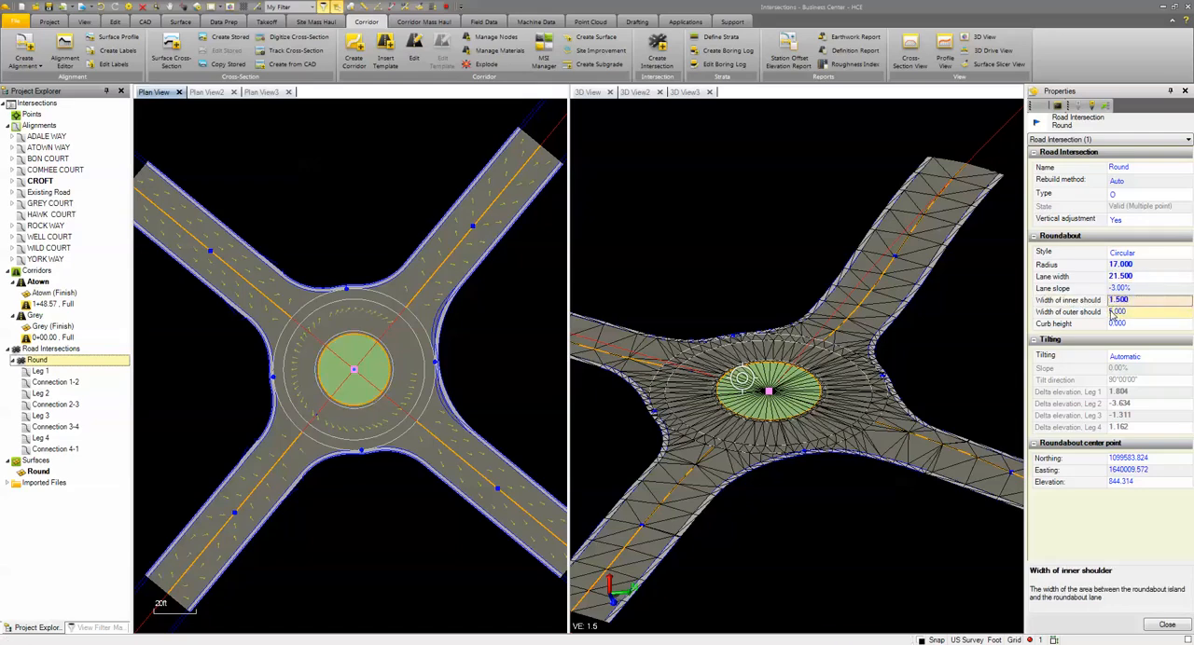
{"action": "left_click", "coordinate": [1082, 313]}
{"action": "type", "text": "0"}
{"action": "key", "text": "Return"}
Set the curb height of the roundabout's central island to 0.5 and inspect the raised curb in 3D
{"action": "left_click", "coordinate": [1134, 323]}
{"action": "left_click", "coordinate": [1079, 329]}
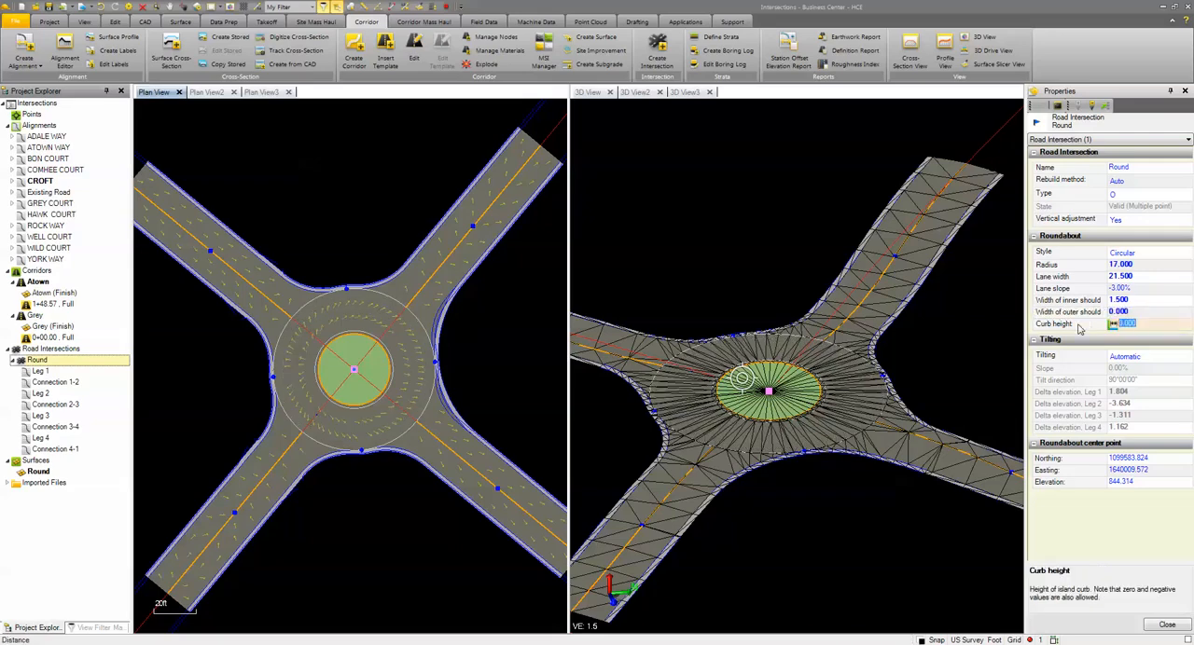
{"action": "type", "text": ".5"}
{"action": "key", "text": "Return"}
{"action": "scroll", "coordinate": [733, 373], "scroll_direction": "up", "scroll_amount": 5}
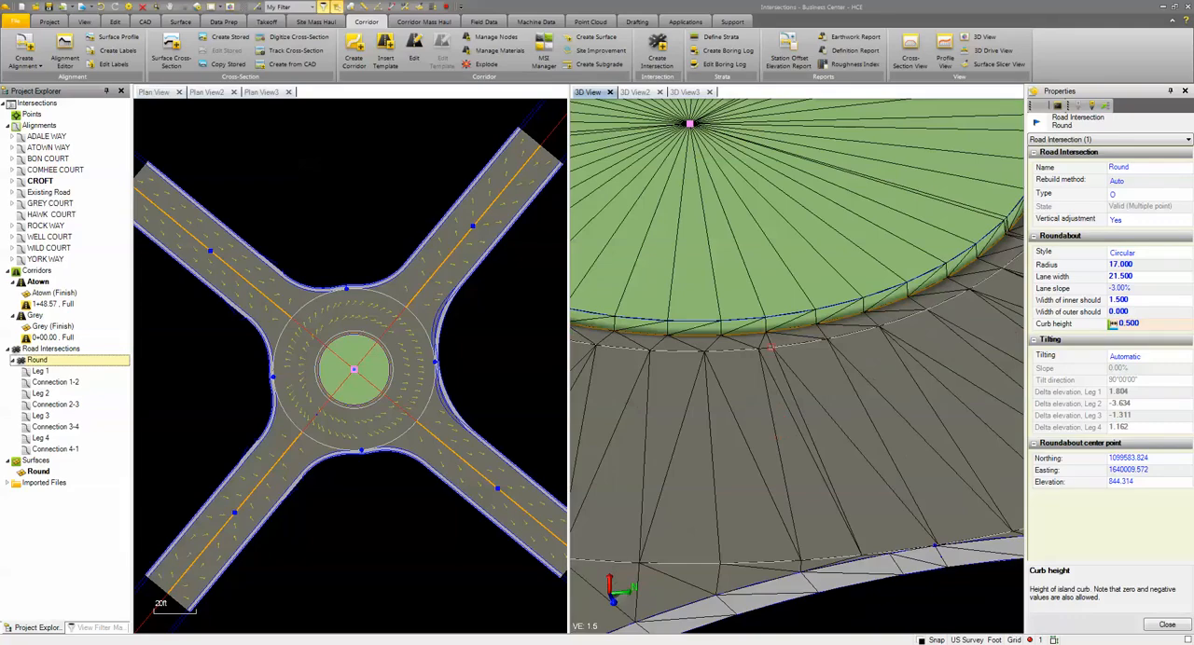
{"action": "scroll", "coordinate": [725, 280], "scroll_direction": "down", "scroll_amount": 8}
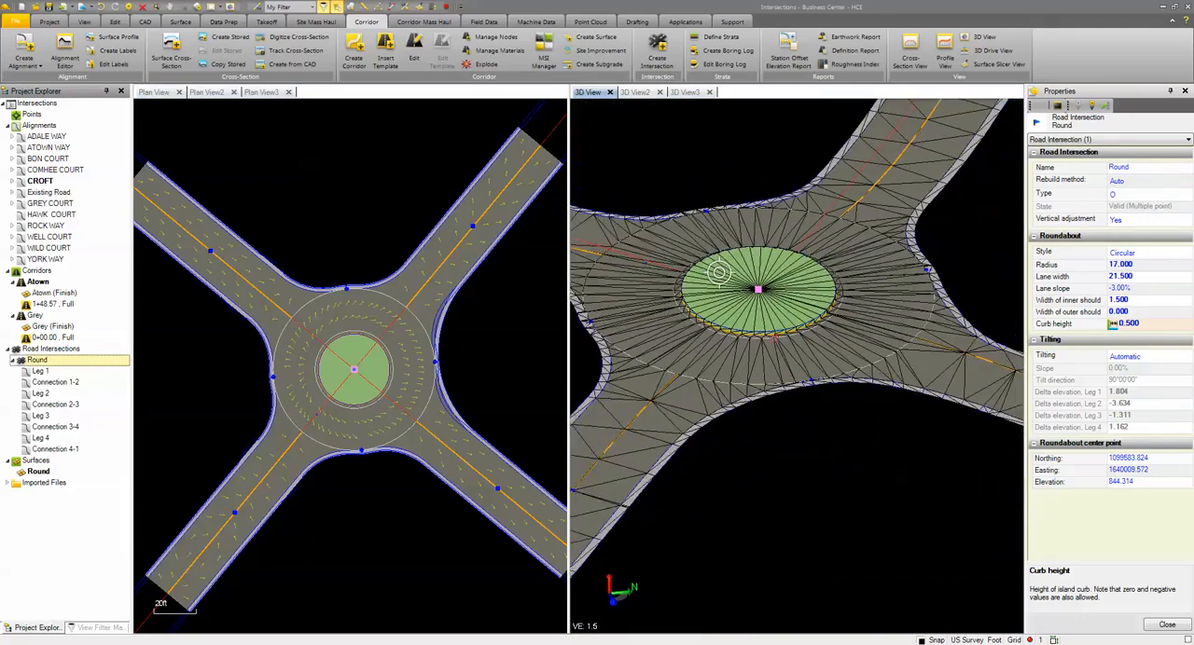
{"action": "scroll", "coordinate": [776, 339], "scroll_direction": "down", "scroll_amount": 1}
{"action": "middle_click_drag", "start_coordinate": [776, 340], "coordinate": [710, 419]}
Add an island of type Roundabout island to Leg 1 of the roundabout
{"action": "left_click", "coordinate": [473, 227]}
{"action": "left_click", "coordinate": [506, 275]}
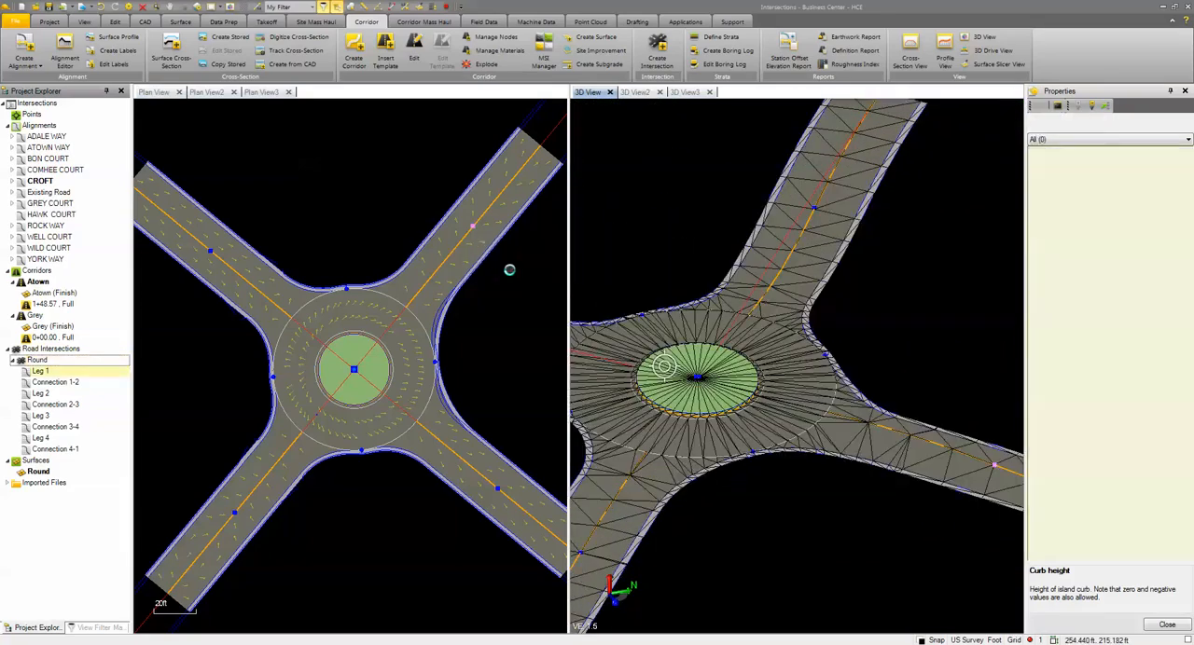
{"action": "left_click", "coordinate": [1125, 394]}
{"action": "left_click", "coordinate": [1126, 411]}
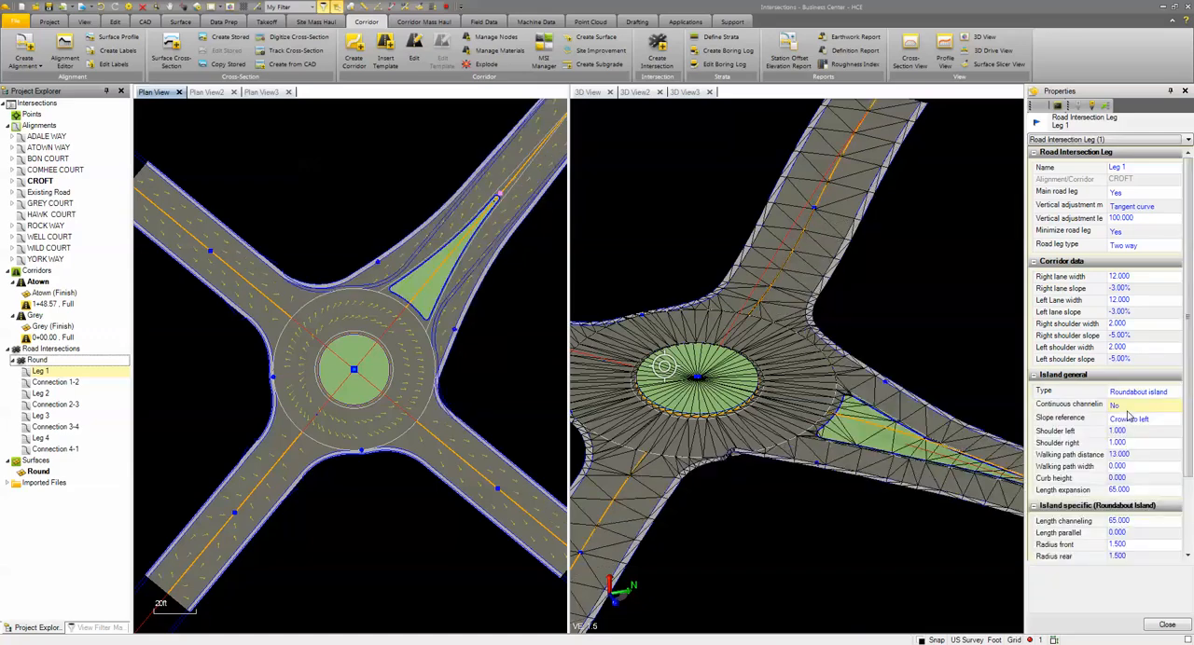
Try the Roundabout contra island type on Leg 1 and restore the Roundabout island type
{"action": "left_click", "coordinate": [1136, 392]}
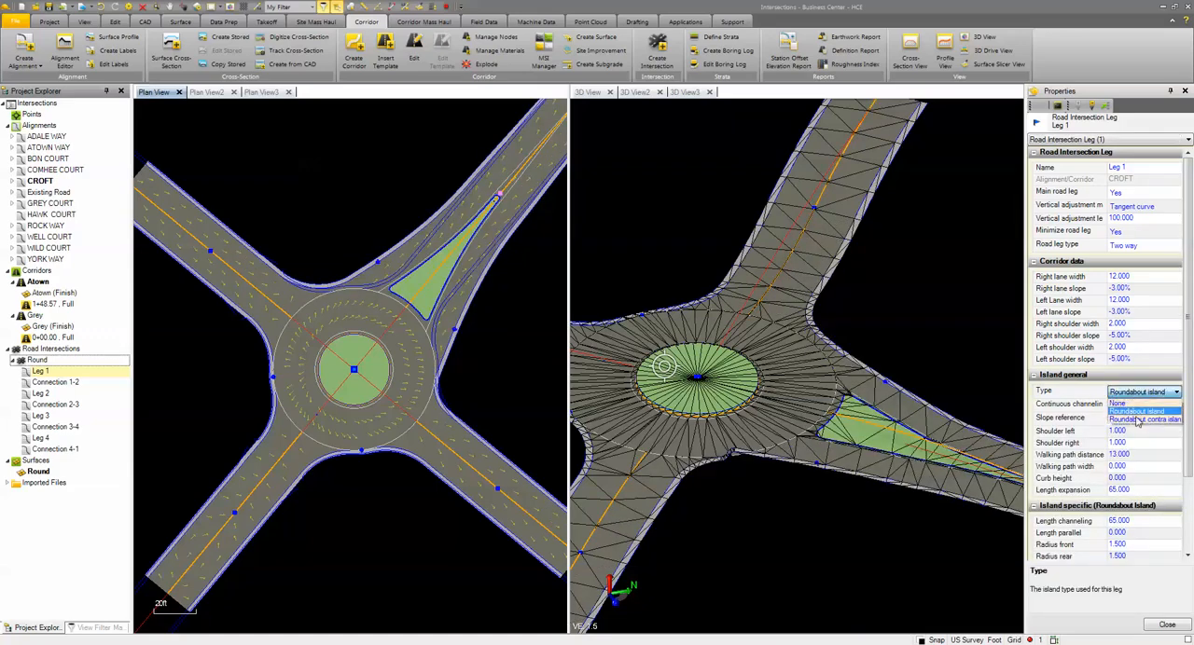
{"action": "left_click", "coordinate": [1137, 421]}
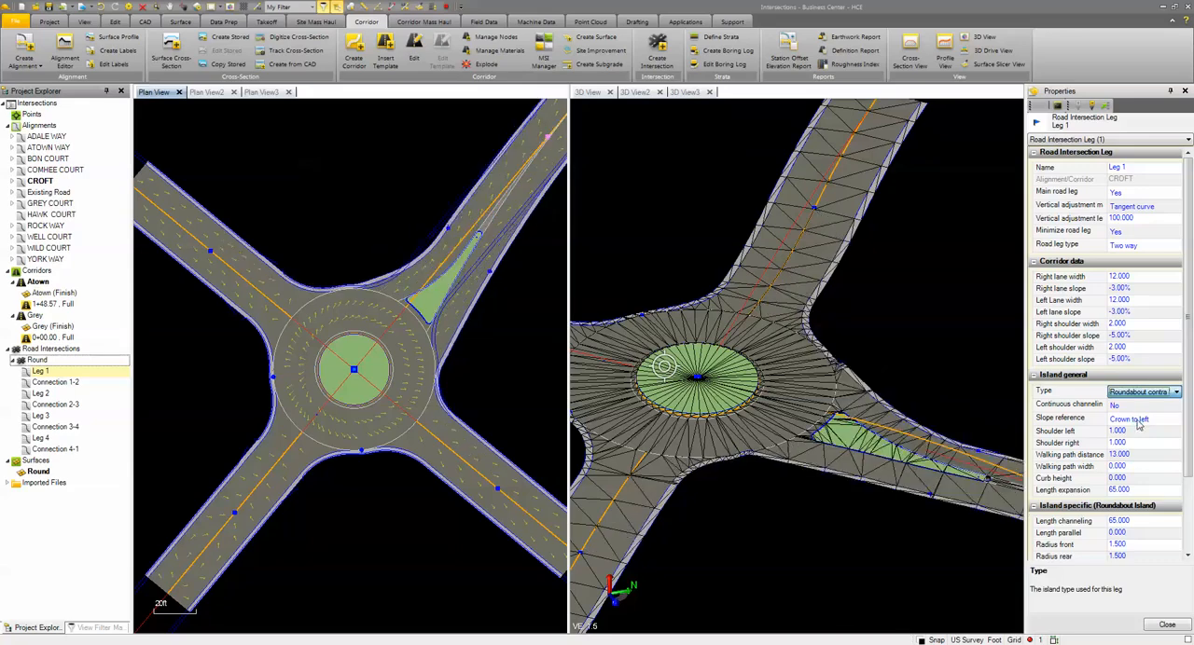
{"action": "left_click", "coordinate": [1135, 393]}
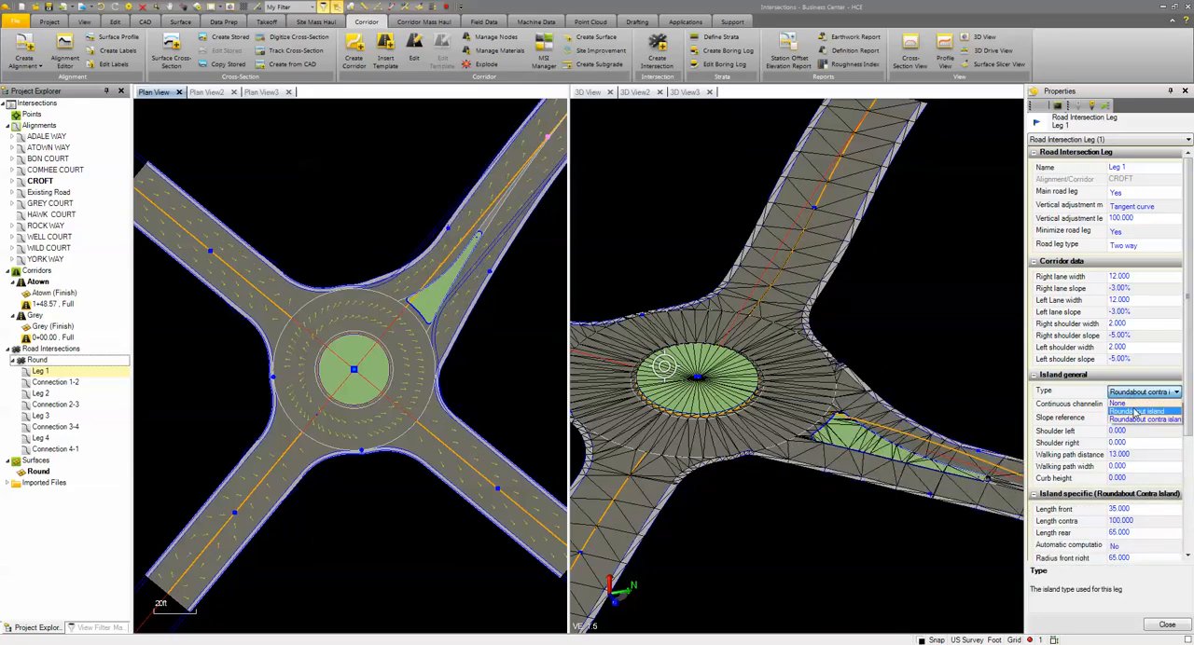
{"action": "left_click", "coordinate": [1136, 412]}
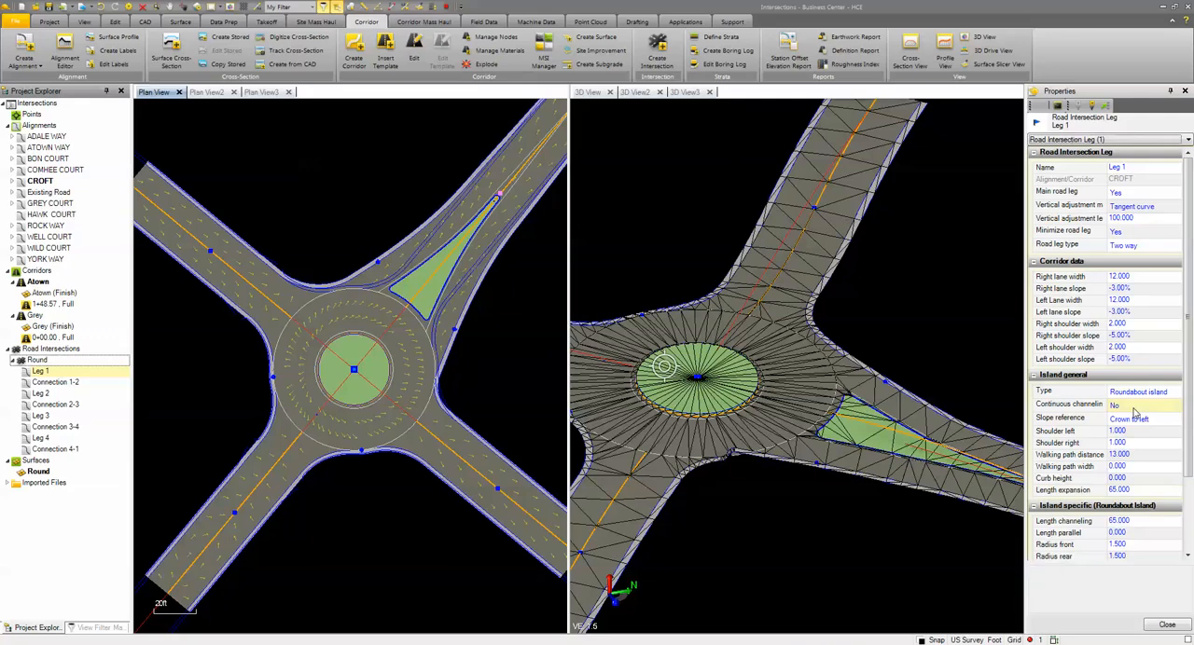
Give the Leg 1 island a walking path width of 5 and a curb height of 0.5
{"action": "left_click", "coordinate": [1132, 468]}
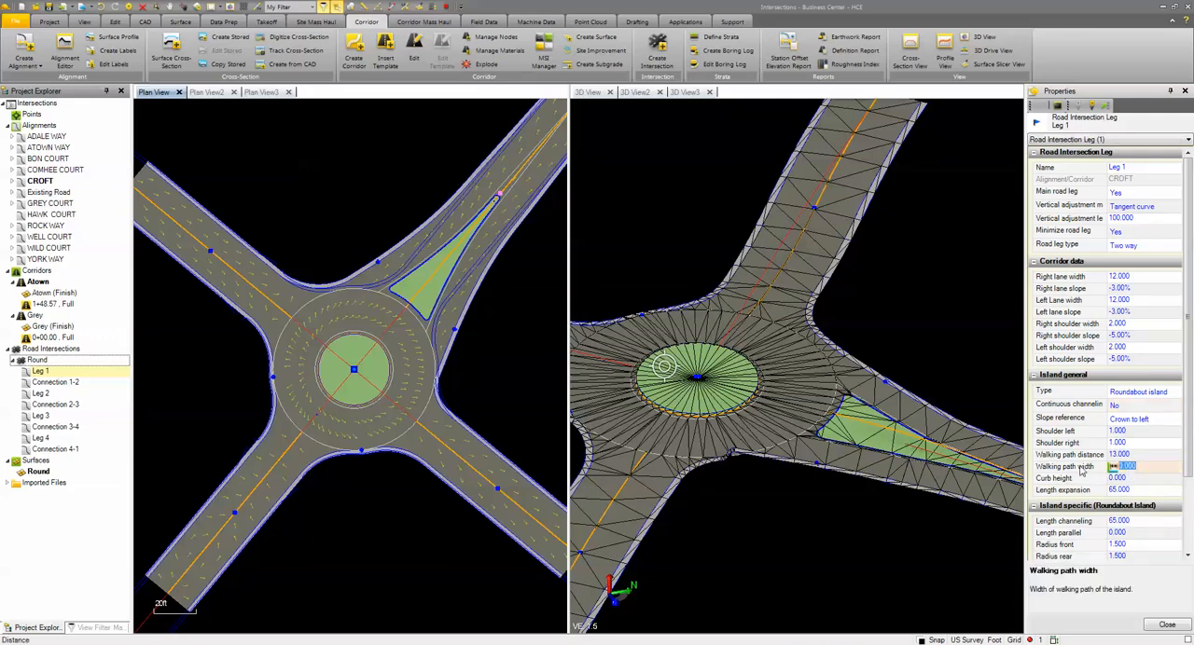
{"action": "type", "text": "5"}
{"action": "left_click", "coordinate": [1129, 479]}
{"action": "type", "text": "0.5"}
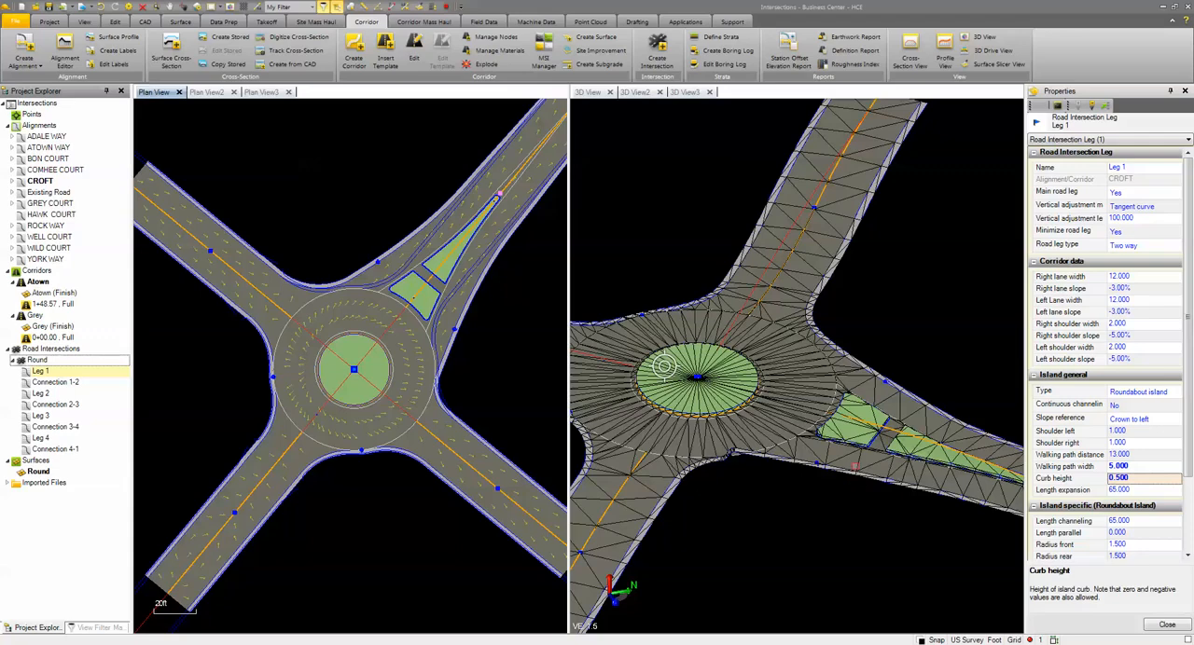
{"action": "scroll", "coordinate": [856, 467], "scroll_direction": "down", "scroll_amount": 1}
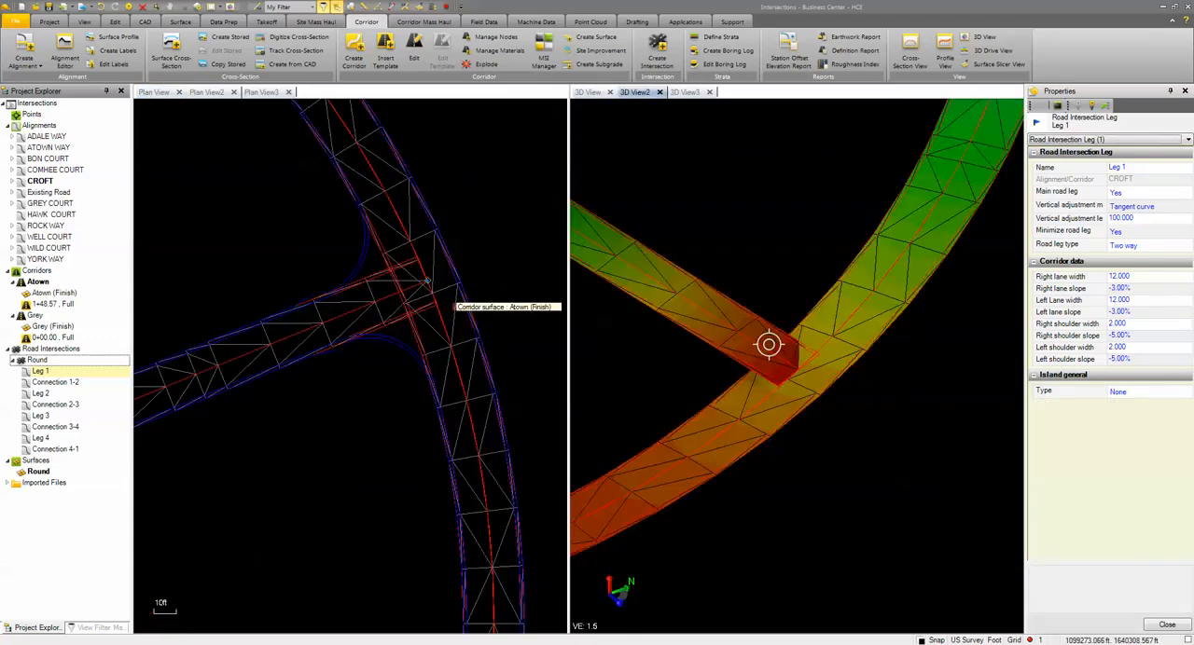
Create an intersection named T-Int from the Atown and Grey corridor surfaces, without a roundabout or a template
{"action": "left_click", "coordinate": [426, 280]}
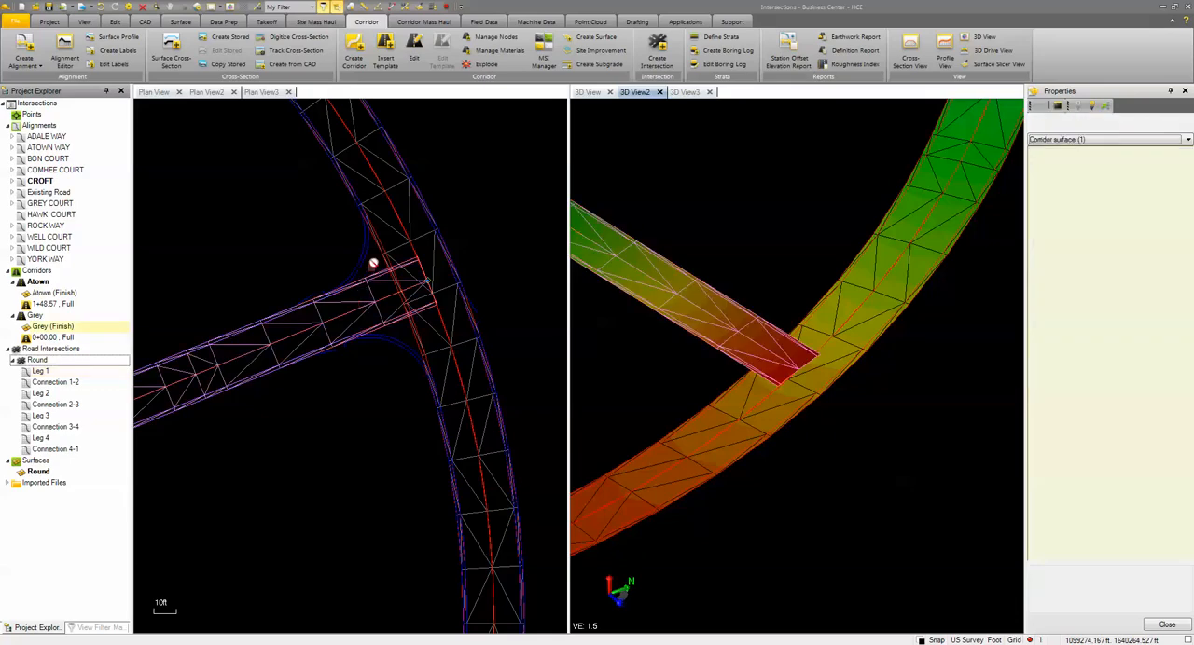
{"action": "left_click", "coordinate": [767, 344]}
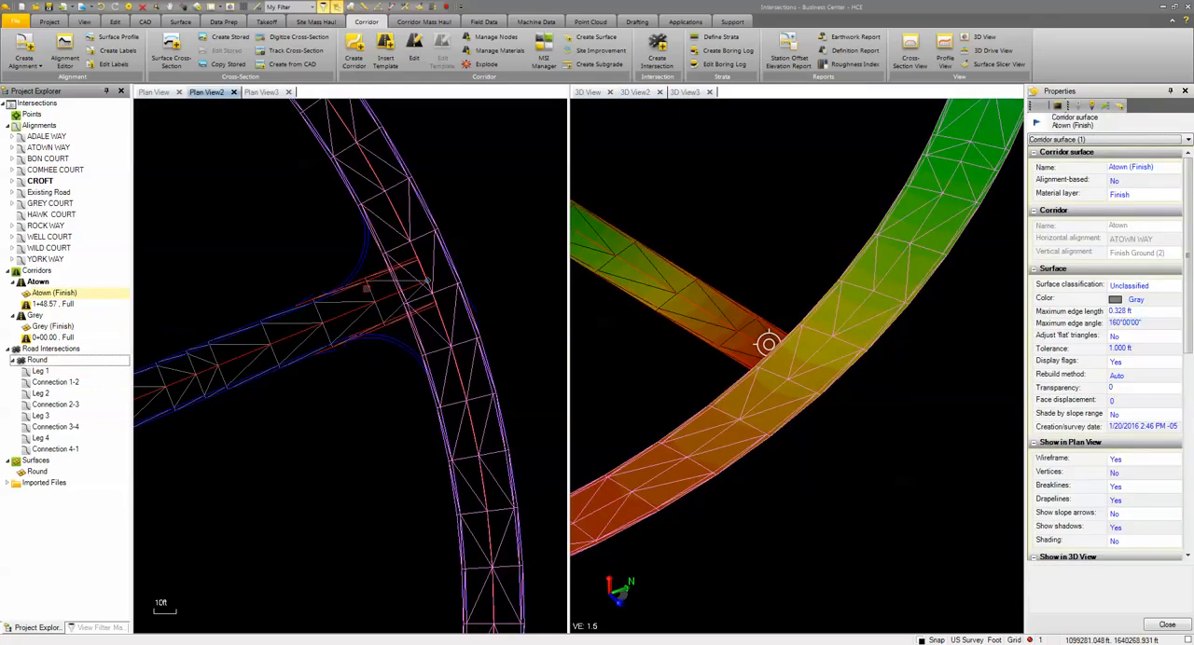
{"action": "left_click", "coordinate": [369, 287], "text": "ctrl"}
{"action": "right_click", "coordinate": [482, 162]}
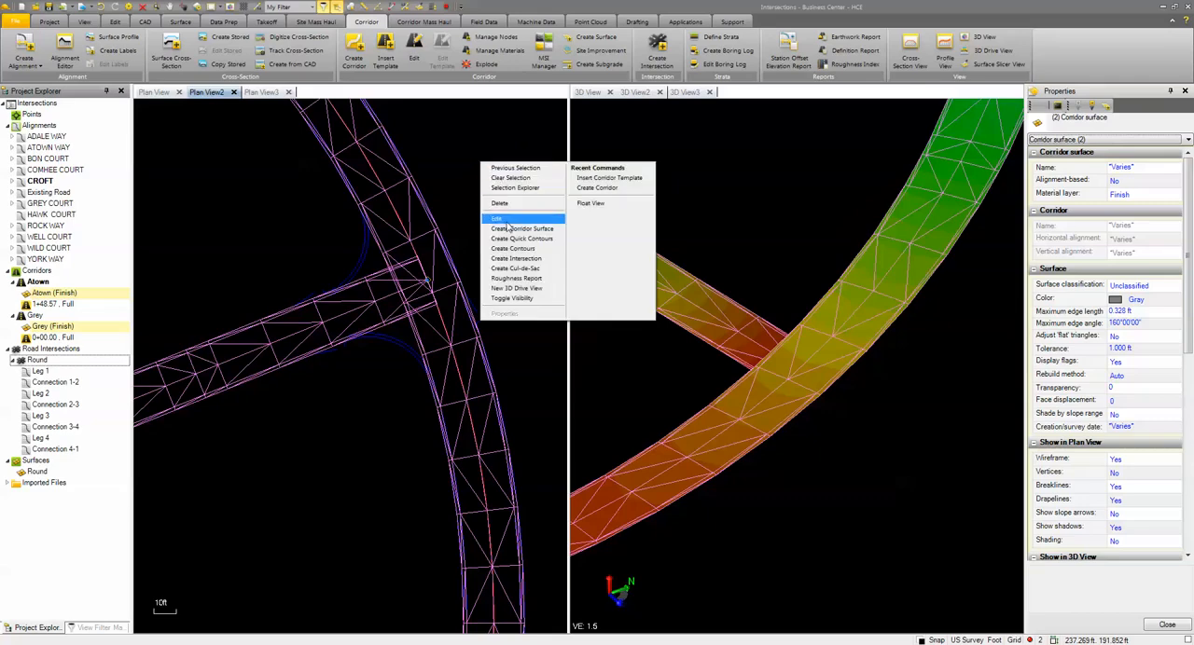
{"action": "left_click", "coordinate": [518, 258]}
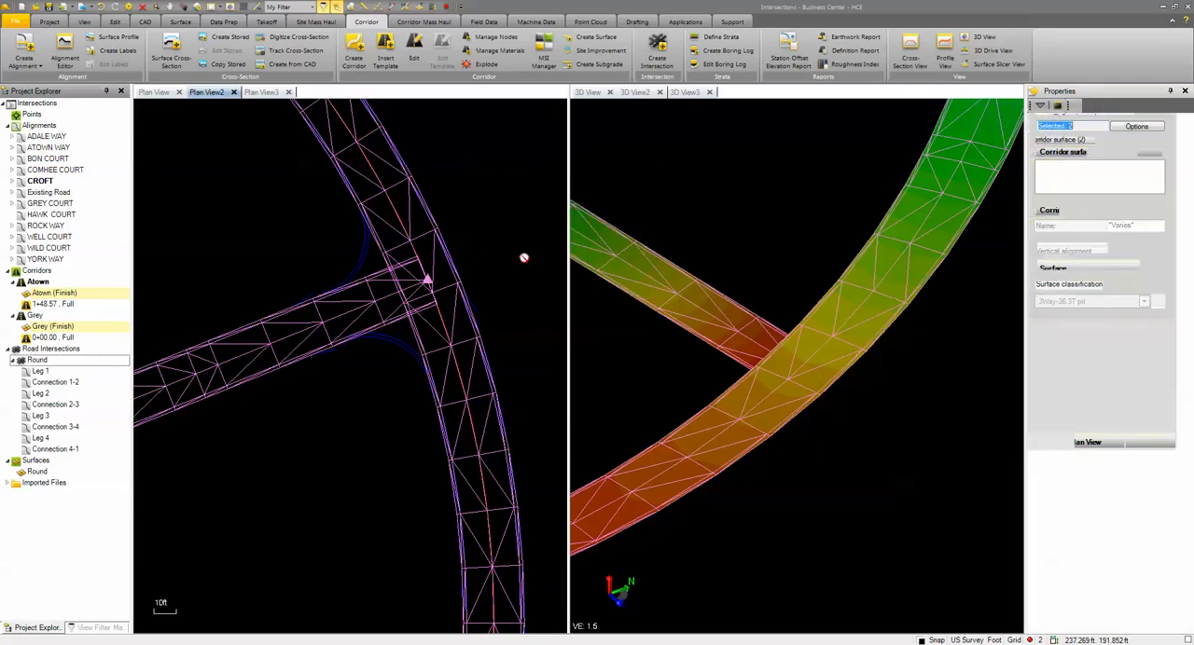
{"action": "left_click", "coordinate": [1066, 241]}
{"action": "type", "text": "T-Int"}
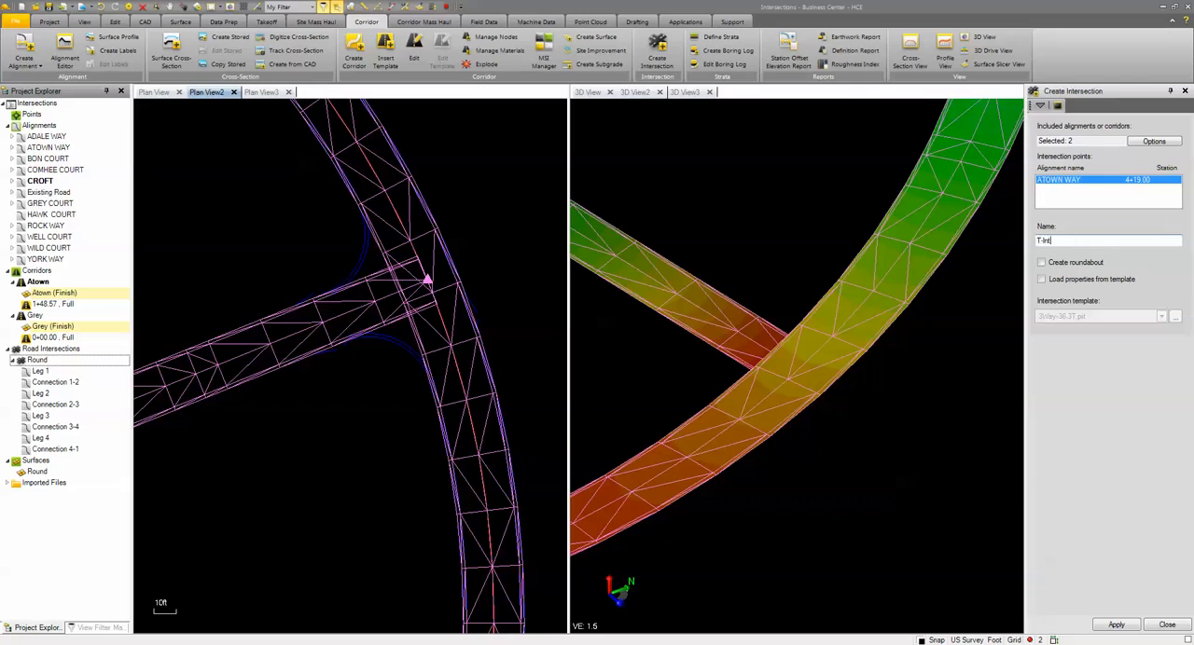
{"action": "left_click", "coordinate": [1118, 625]}
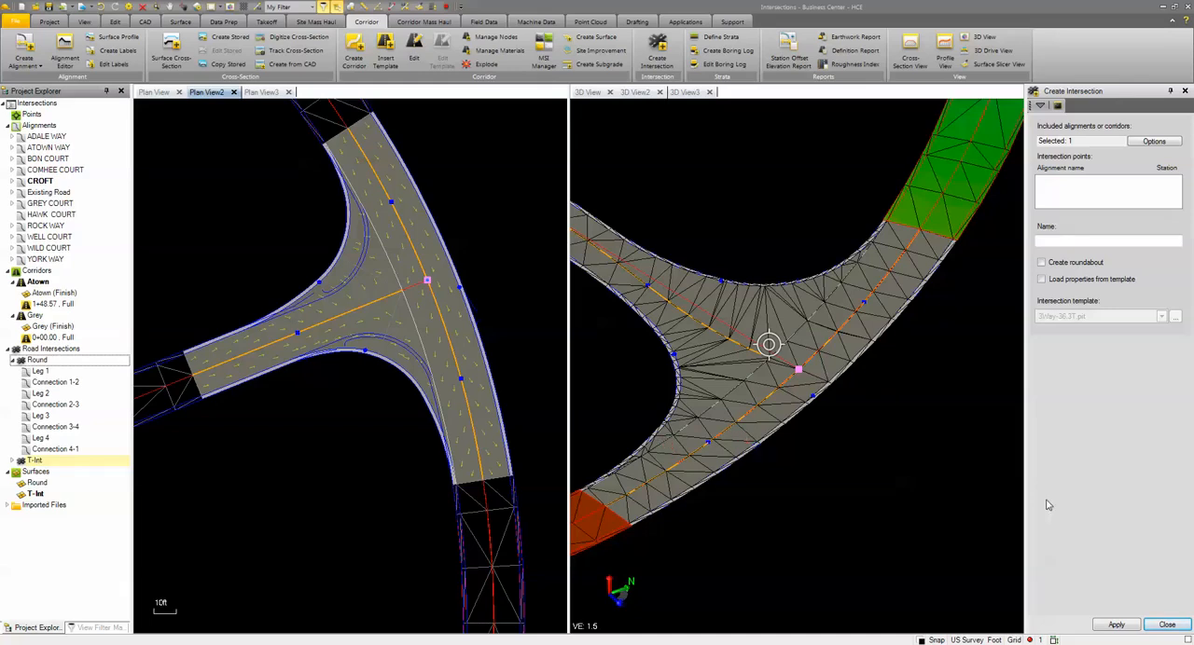
{"action": "left_click", "coordinate": [1167, 625]}
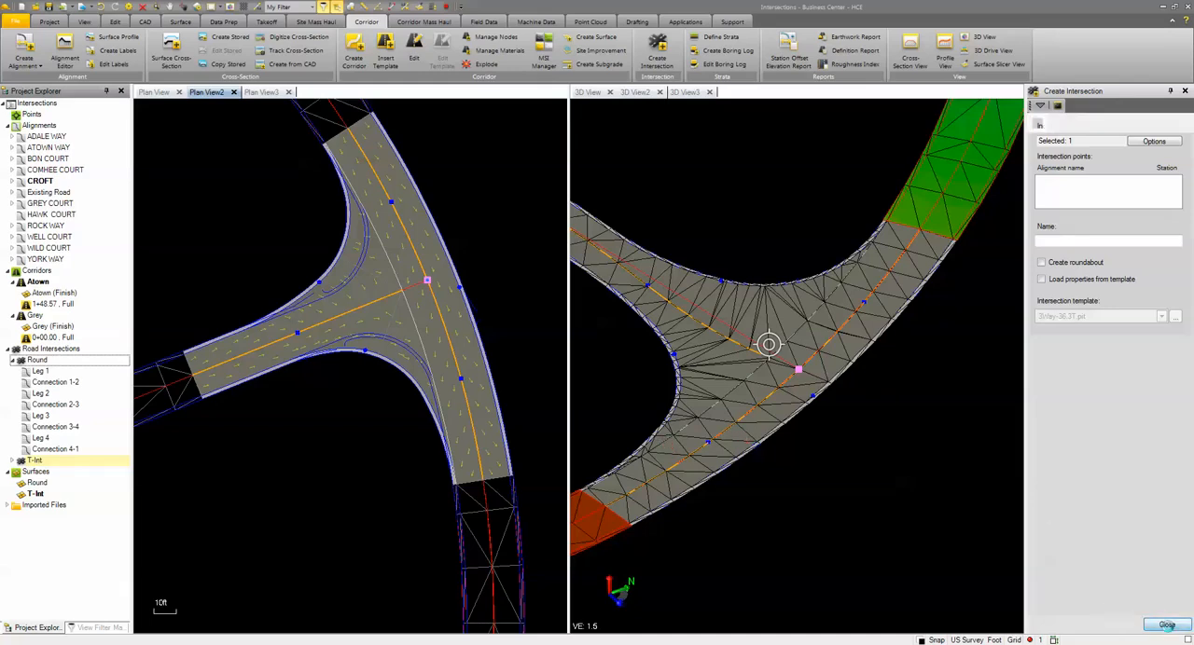
Set Connection 1-2 of the T-Int intersection to horizontal turning method R with a turn radius of 30
{"action": "left_click", "coordinate": [319, 283]}
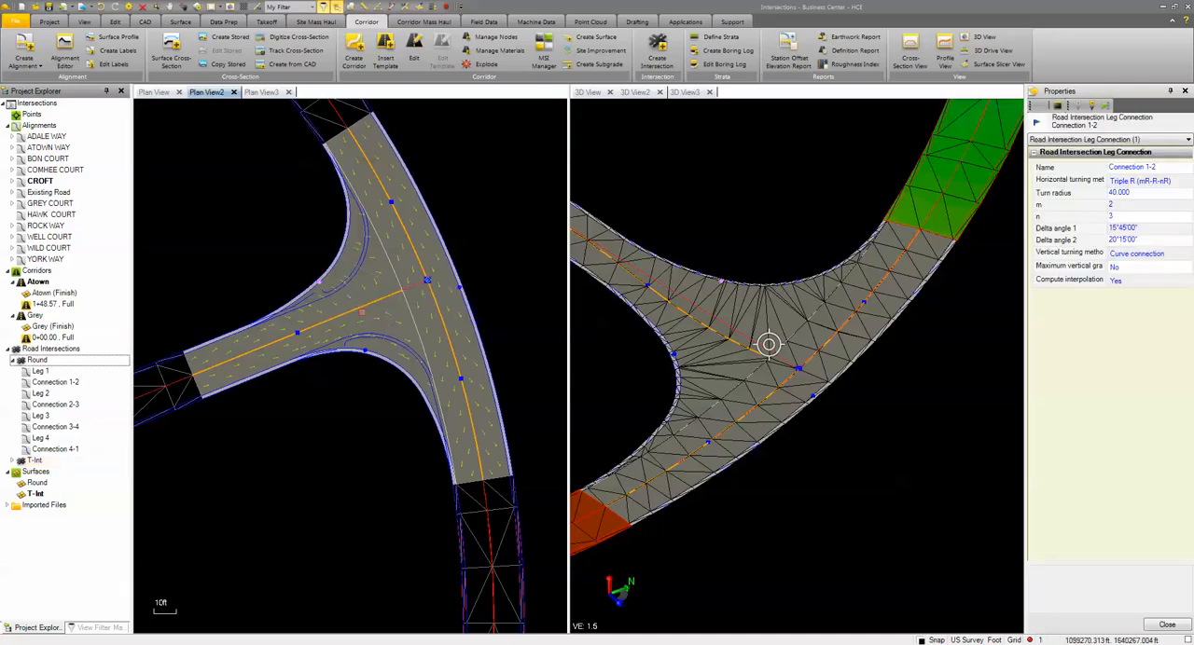
{"action": "left_click", "coordinate": [1154, 180]}
{"action": "left_click", "coordinate": [1152, 194]}
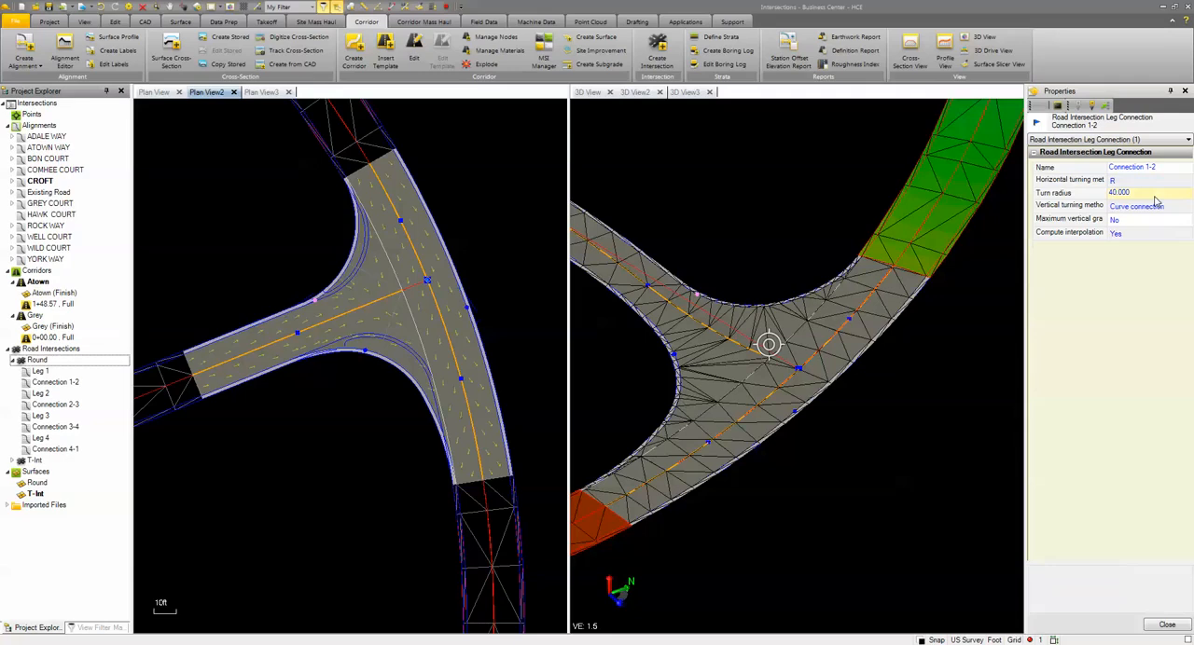
{"action": "left_click", "coordinate": [1147, 194]}
{"action": "type", "text": "30"}
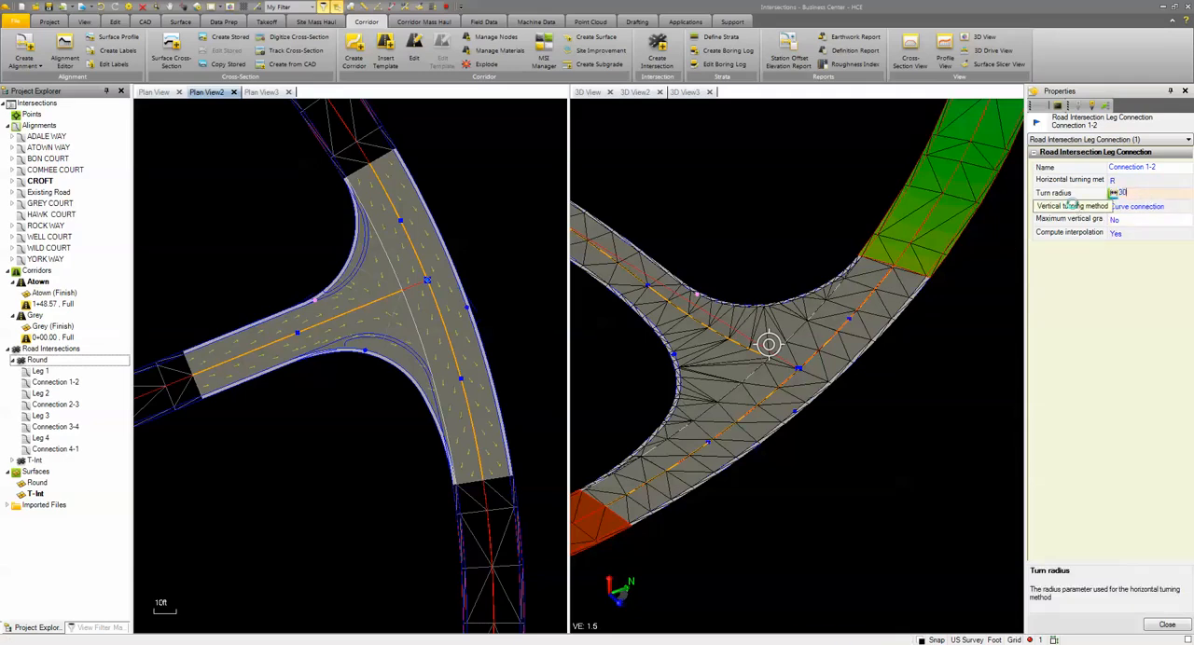
{"action": "key", "text": "Return"}
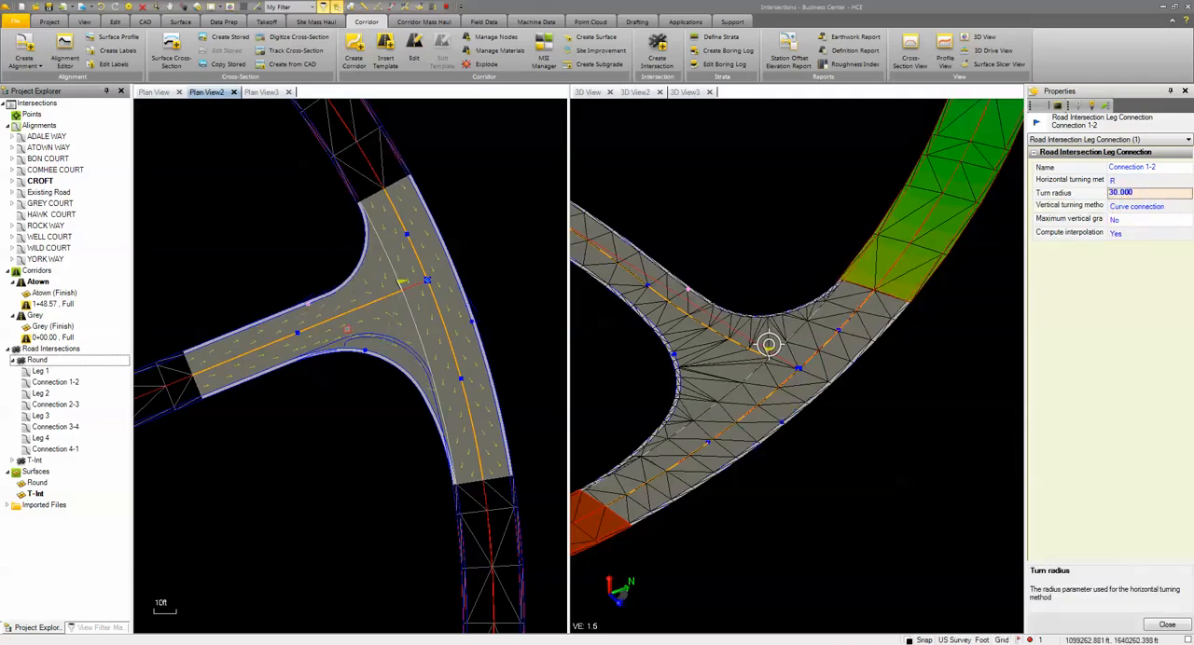
Change the horizontal turning method of Connection 2-3 to Turn lane and inspect the new lane in 3D
{"action": "left_click", "coordinate": [366, 352]}
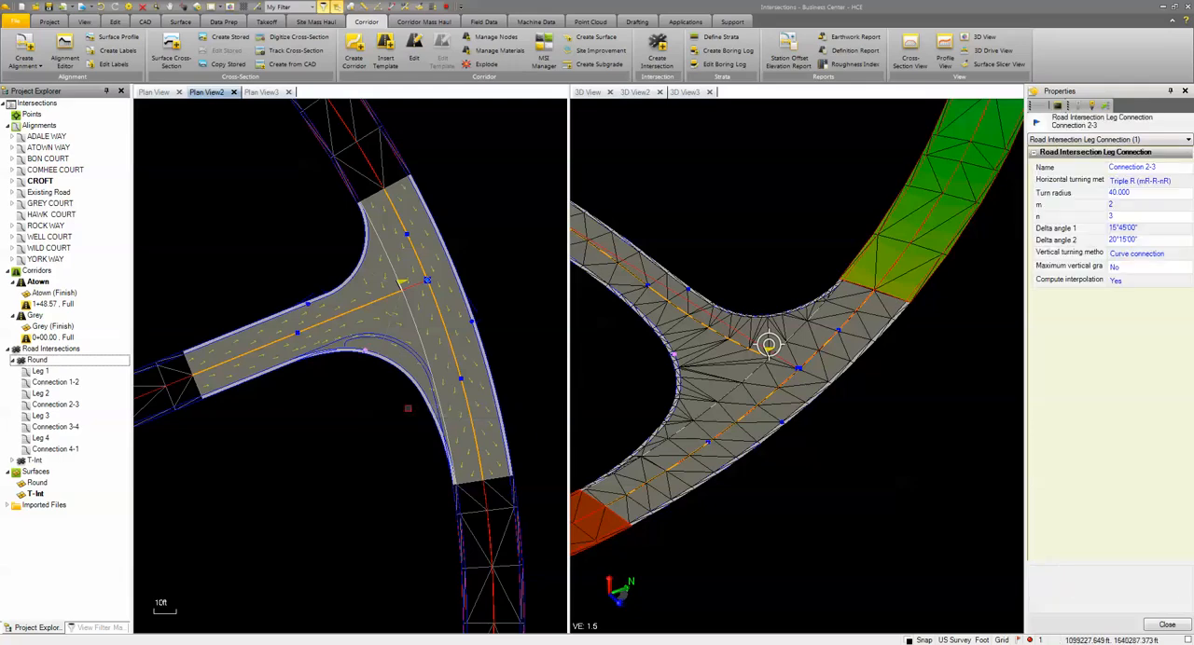
{"action": "left_click", "coordinate": [1137, 181]}
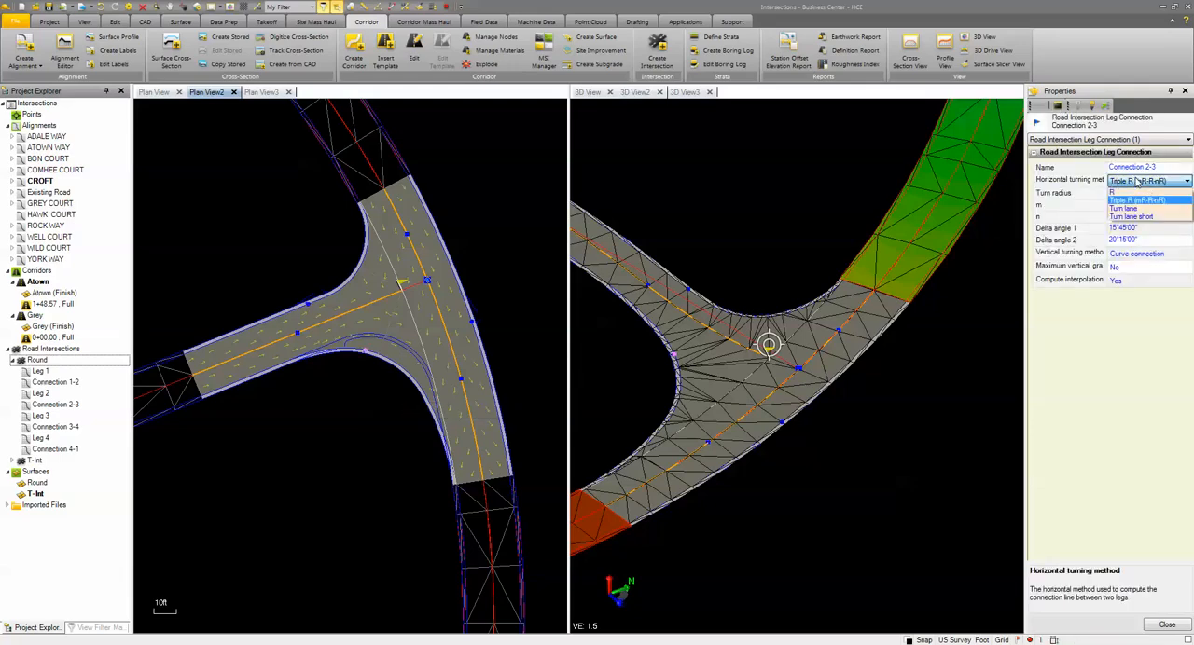
{"action": "left_click", "coordinate": [1136, 209]}
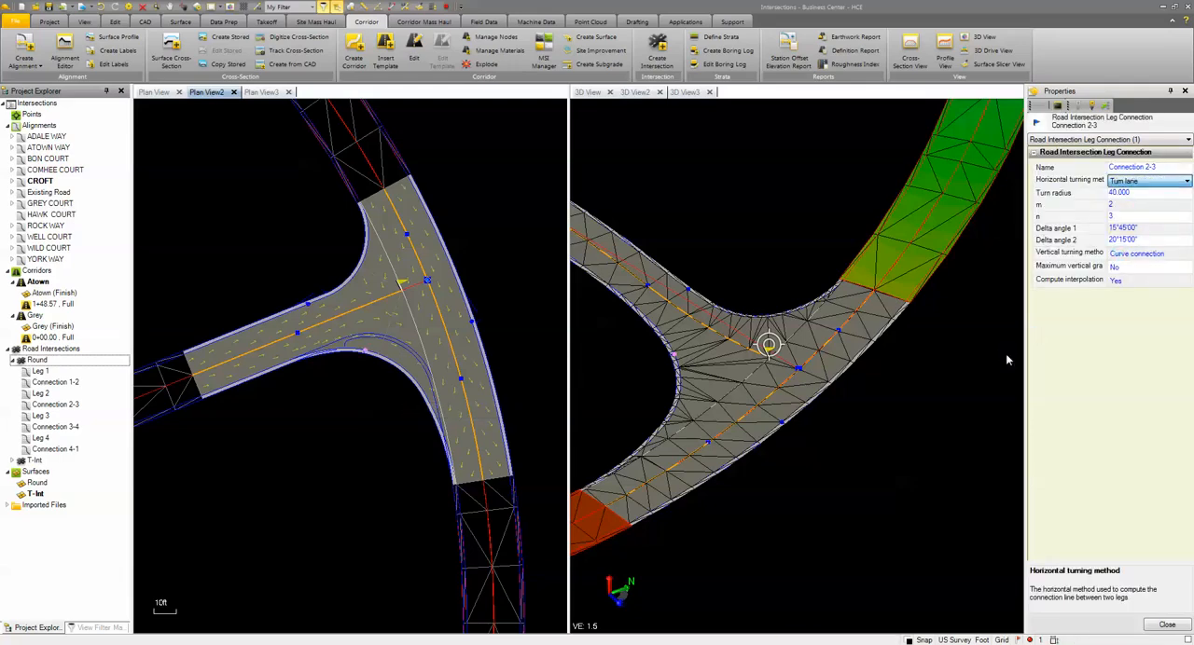
{"action": "scroll", "coordinate": [858, 402], "scroll_direction": "down", "scroll_amount": 2}
{"action": "middle_click_drag", "start_coordinate": [709, 317], "coordinate": [891, 363]}
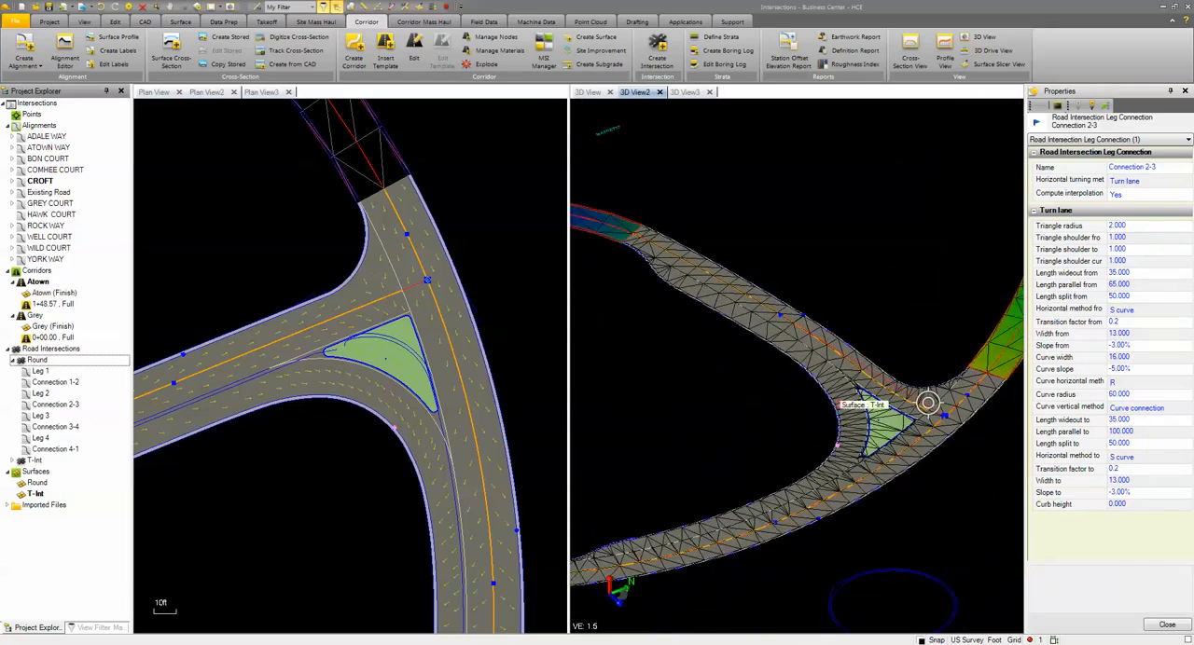
Start a cul-de-sac on the Grey corridor surface and place its end point at the centerline of the road's dead end
{"action": "left_click", "coordinate": [263, 91]}
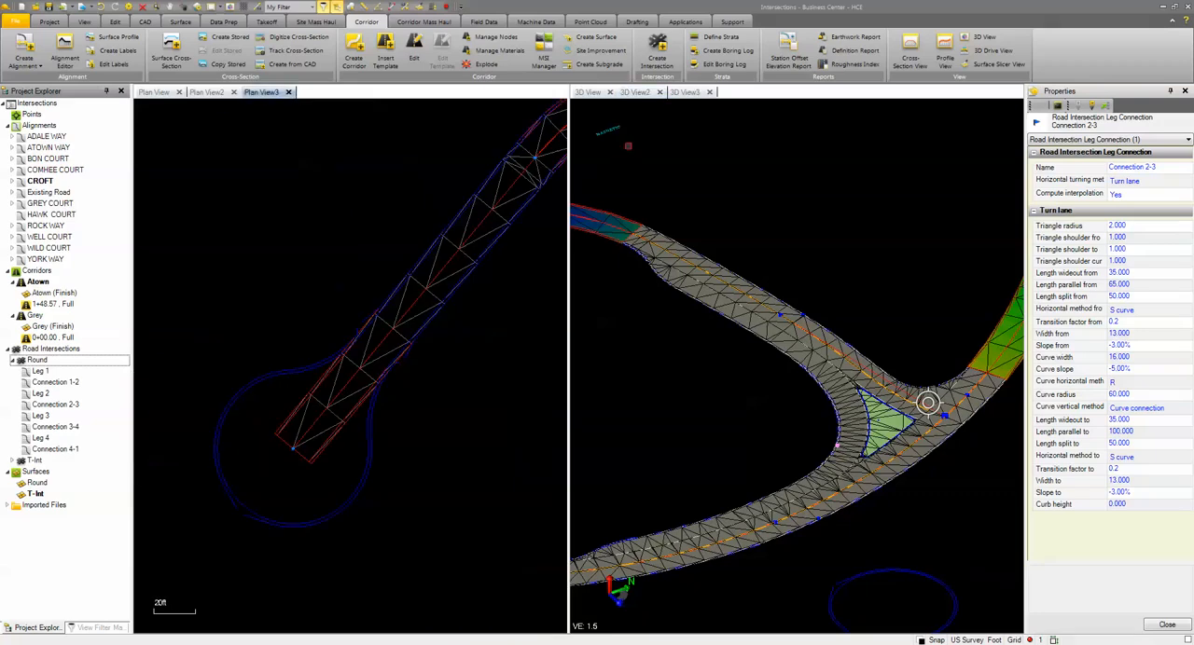
{"action": "left_click", "coordinate": [690, 92]}
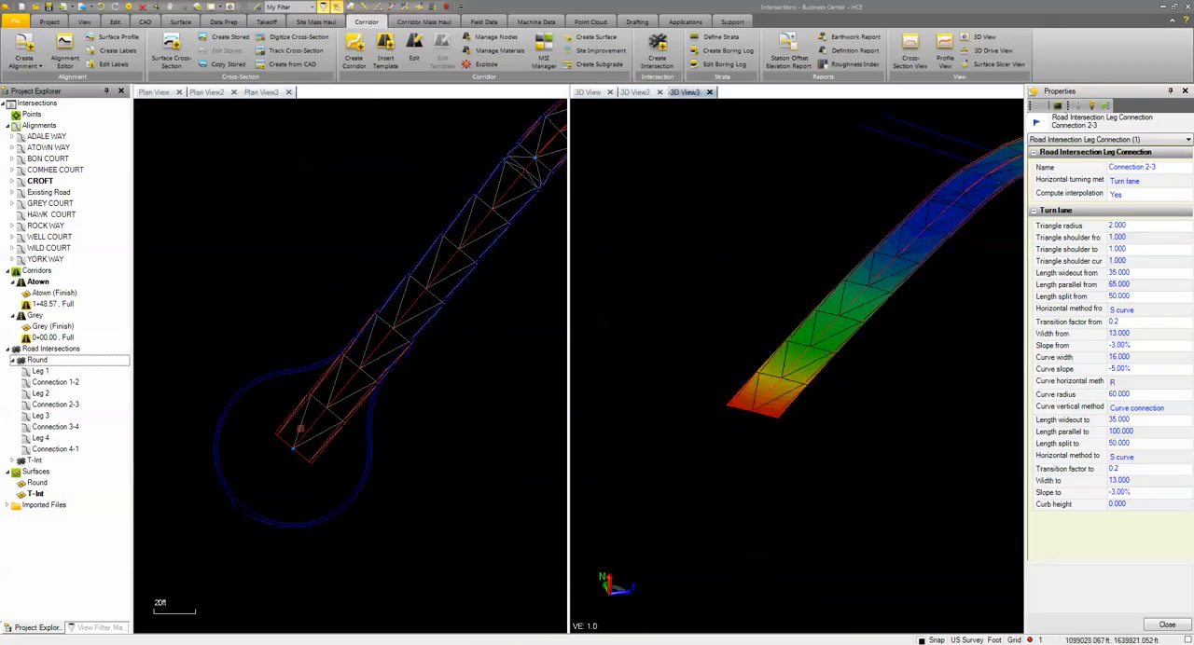
{"action": "left_click", "coordinate": [300, 428]}
{"action": "right_click", "coordinate": [287, 322]}
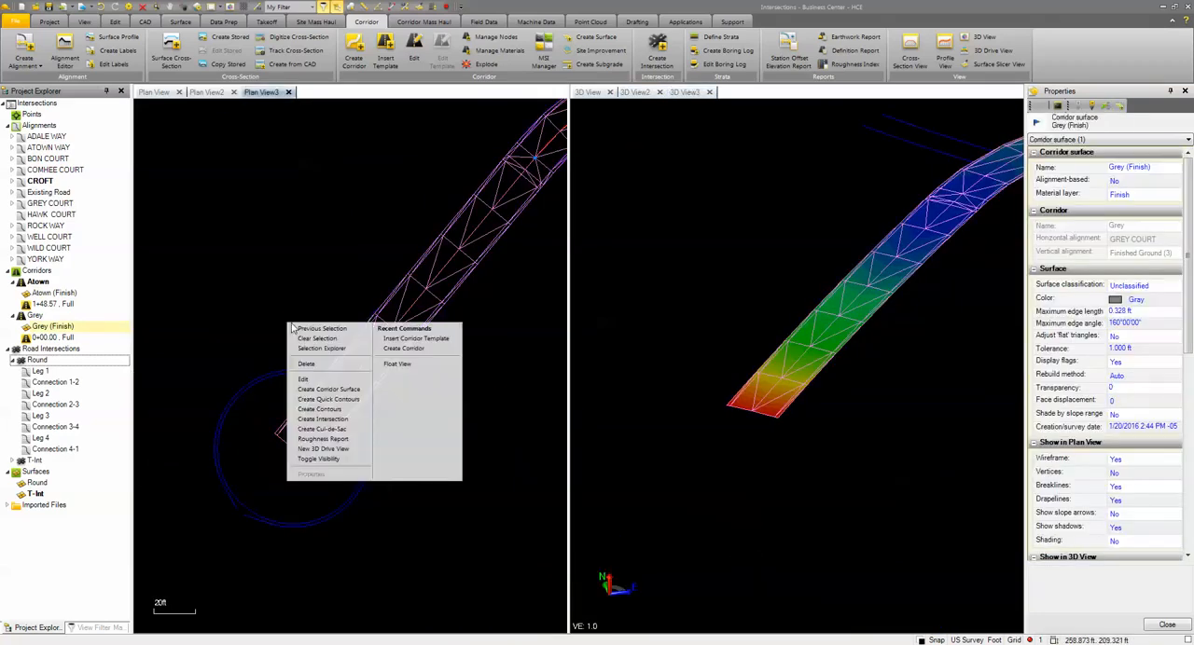
{"action": "left_click", "coordinate": [314, 431]}
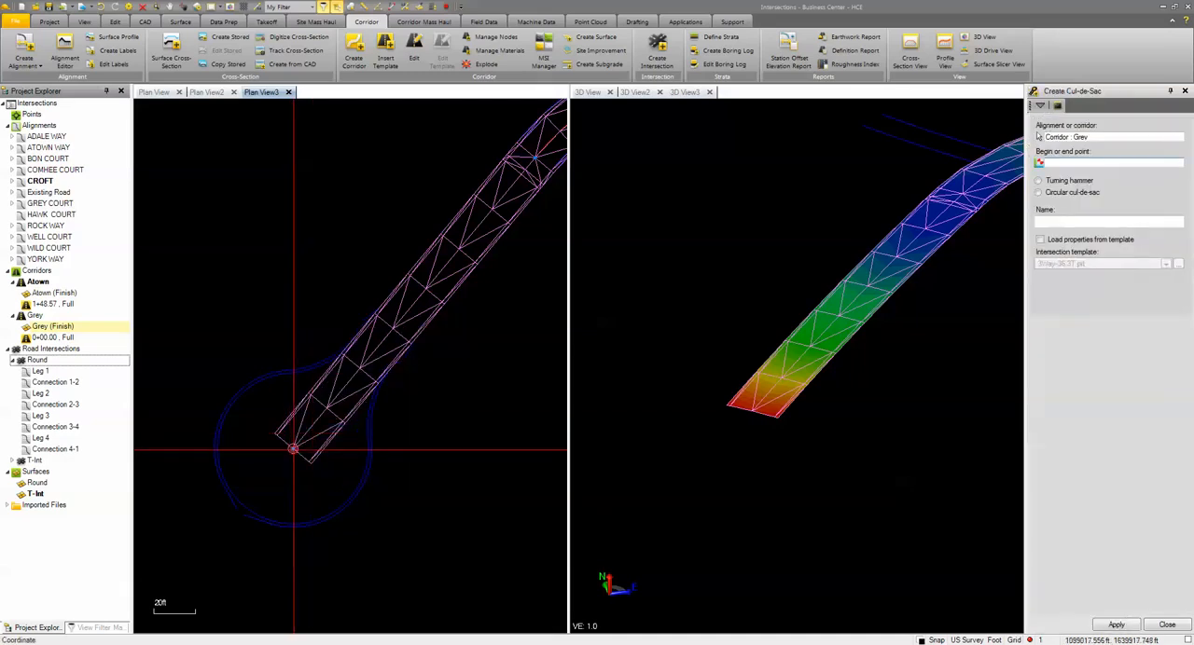
{"action": "left_click", "coordinate": [293, 449]}
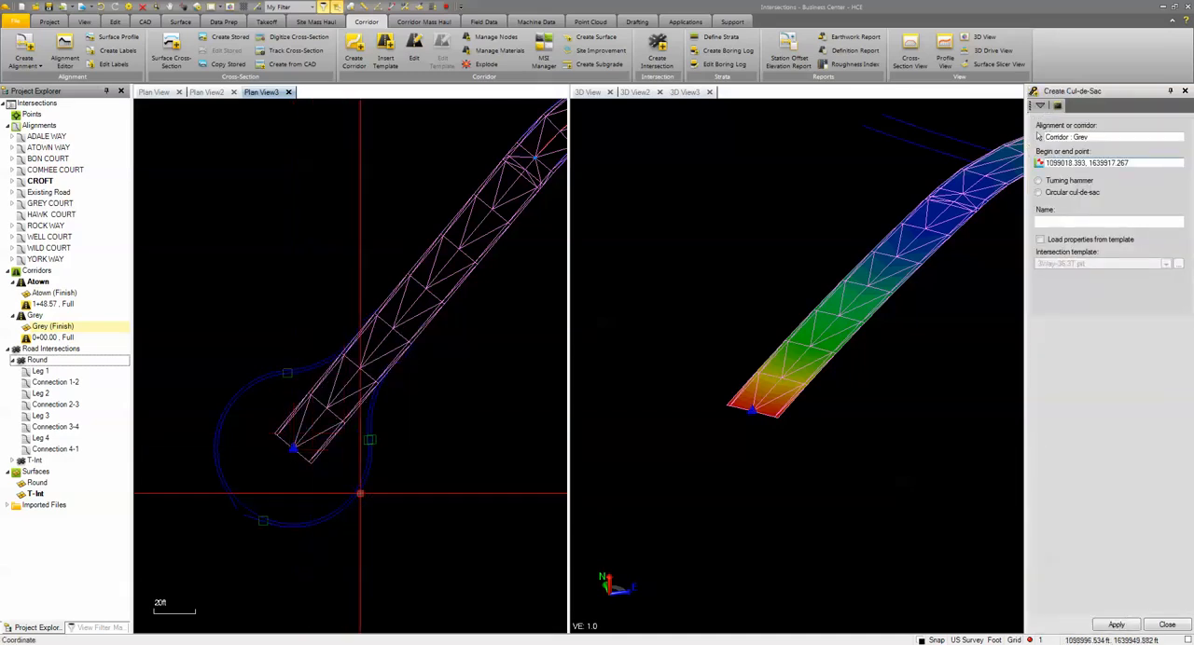
Create it as a circular cul-de-sac named Cul, with properties loaded from the intersection template Cul.culdesacO.pit
{"action": "left_click", "coordinate": [1051, 193]}
{"action": "left_click", "coordinate": [1058, 219]}
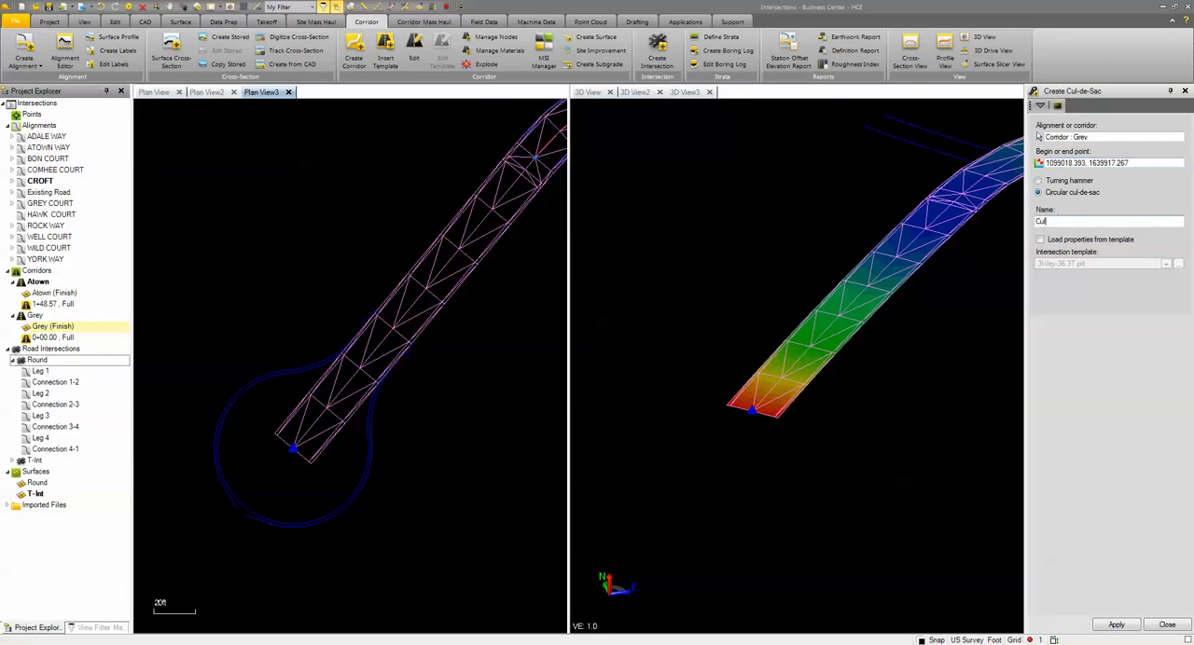
{"action": "left_click", "coordinate": [1040, 242]}
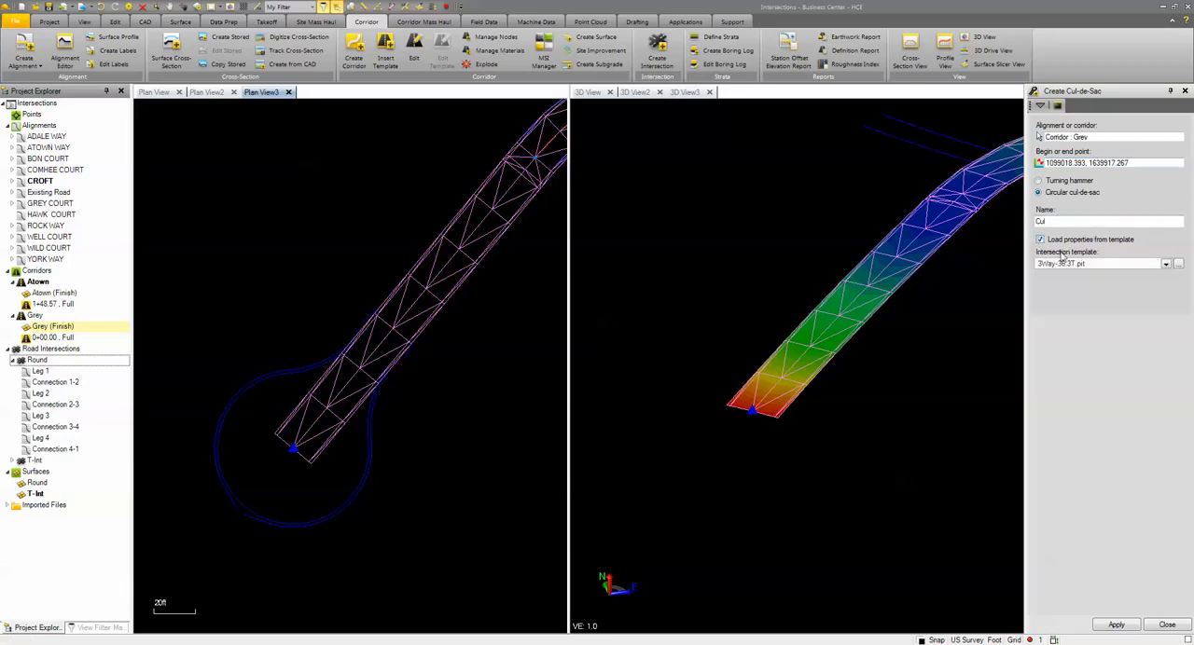
{"action": "left_click", "coordinate": [1165, 266]}
{"action": "left_click", "coordinate": [1166, 266]}
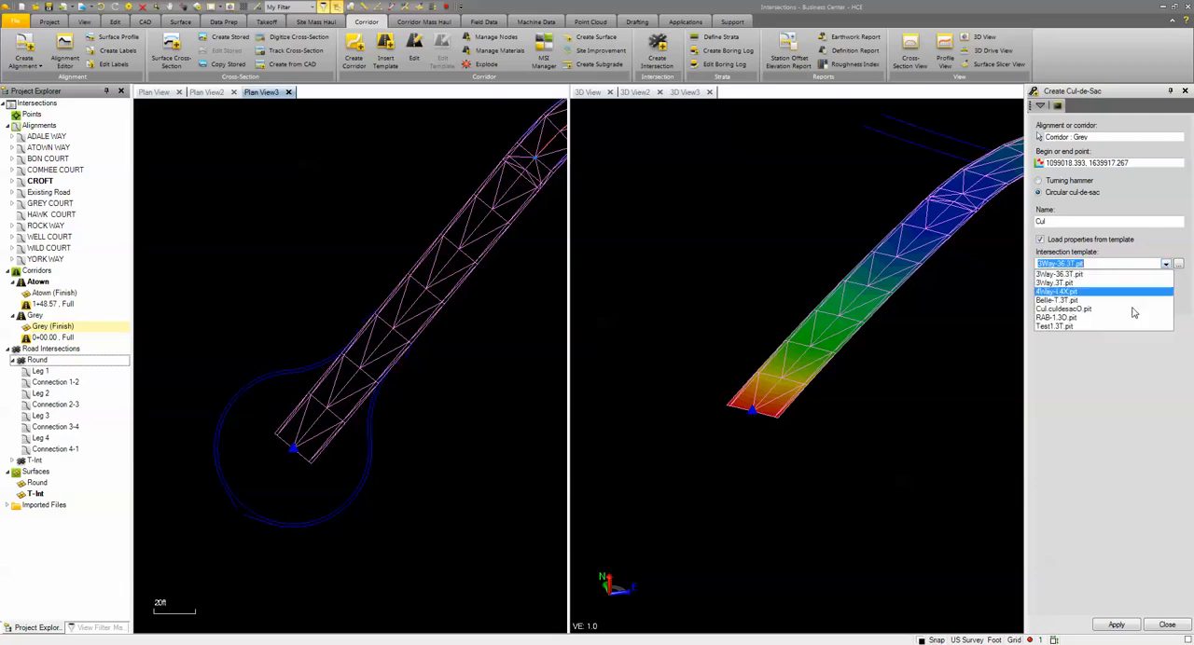
{"action": "left_click", "coordinate": [1054, 312]}
{"action": "left_click", "coordinate": [1131, 628]}
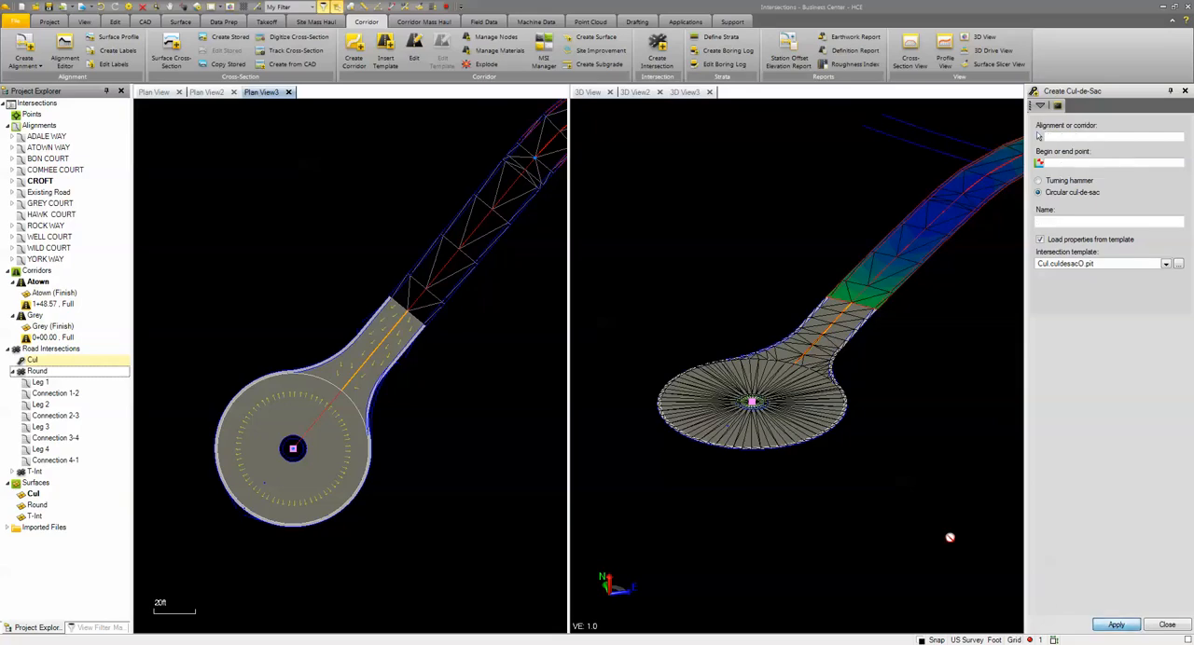
Inspect the new cul-de-sac surface in 3D and finish the creation command to review its properties
{"action": "scroll", "coordinate": [788, 411], "scroll_direction": "up", "scroll_amount": 2}
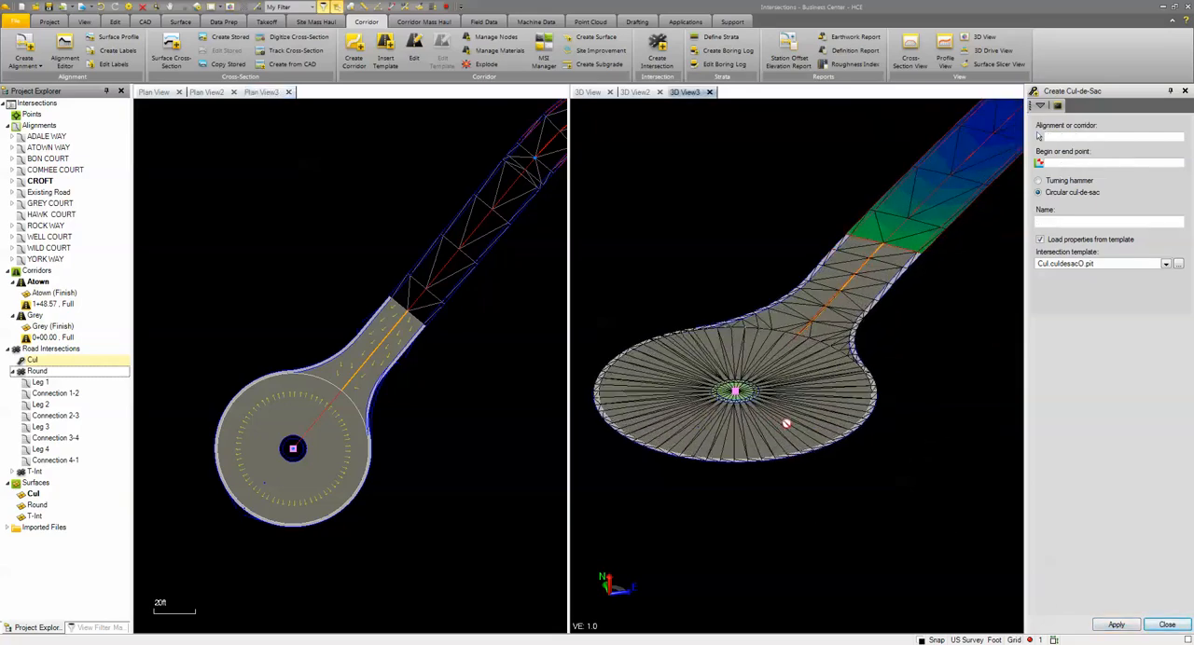
{"action": "scroll", "coordinate": [774, 410], "scroll_direction": "up", "scroll_amount": 3}
{"action": "mouse_move", "coordinate": [767, 429]}
{"action": "middle_mouse_down"}
{"action": "mouse_move", "coordinate": [736, 414]}
{"action": "mouse_move", "coordinate": [789, 423]}
{"action": "middle_mouse_up"}
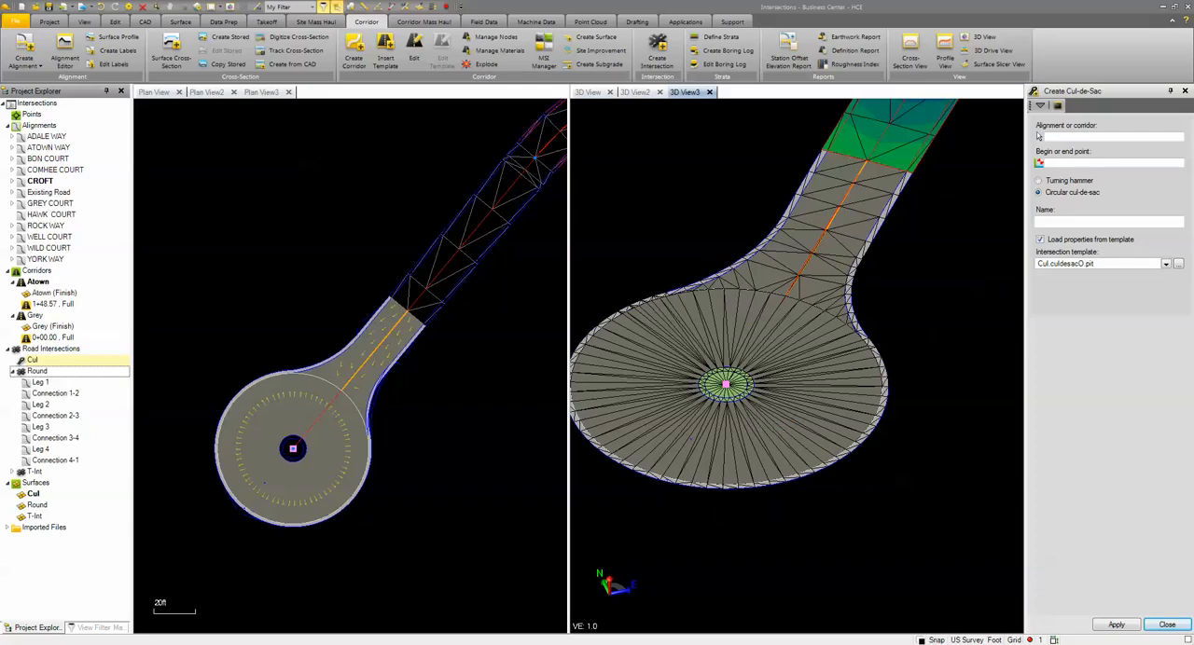
{"action": "left_click", "coordinate": [1165, 626]}
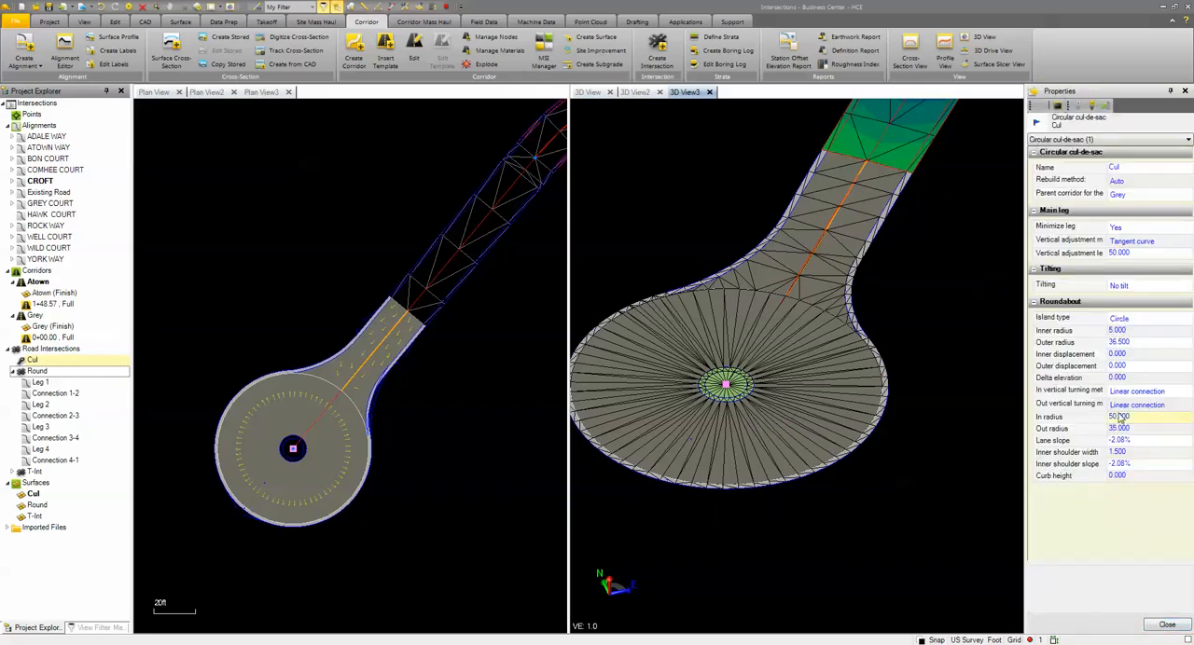
{"action": "scroll", "coordinate": [786, 487], "scroll_direction": "down", "scroll_amount": 3}
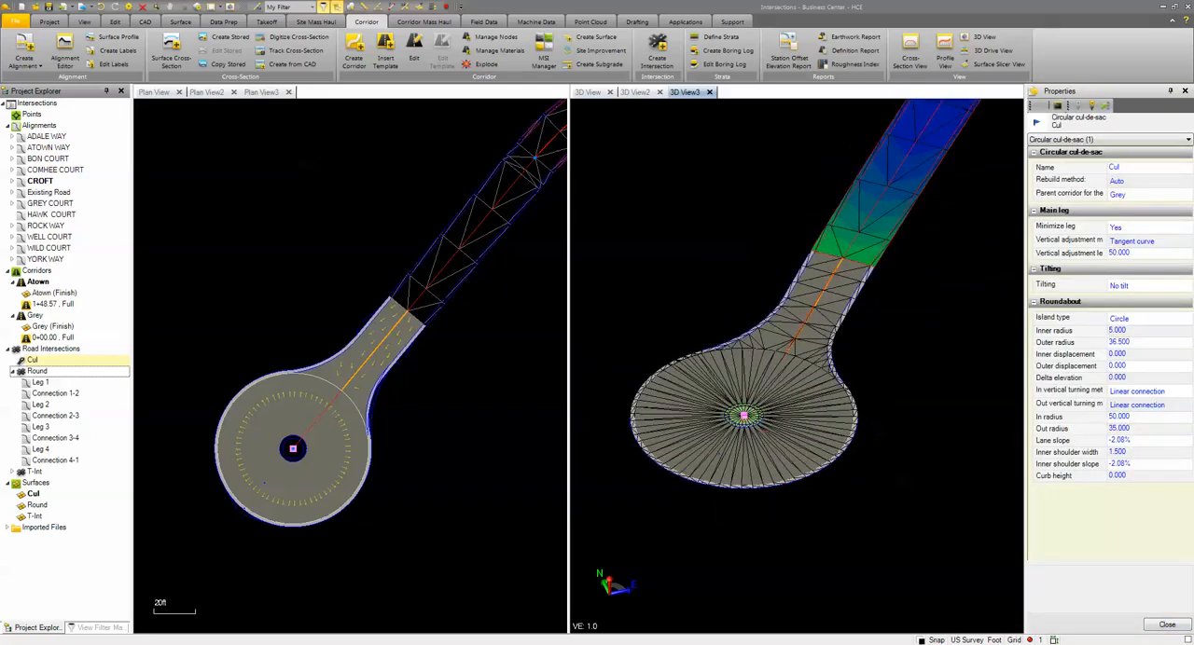